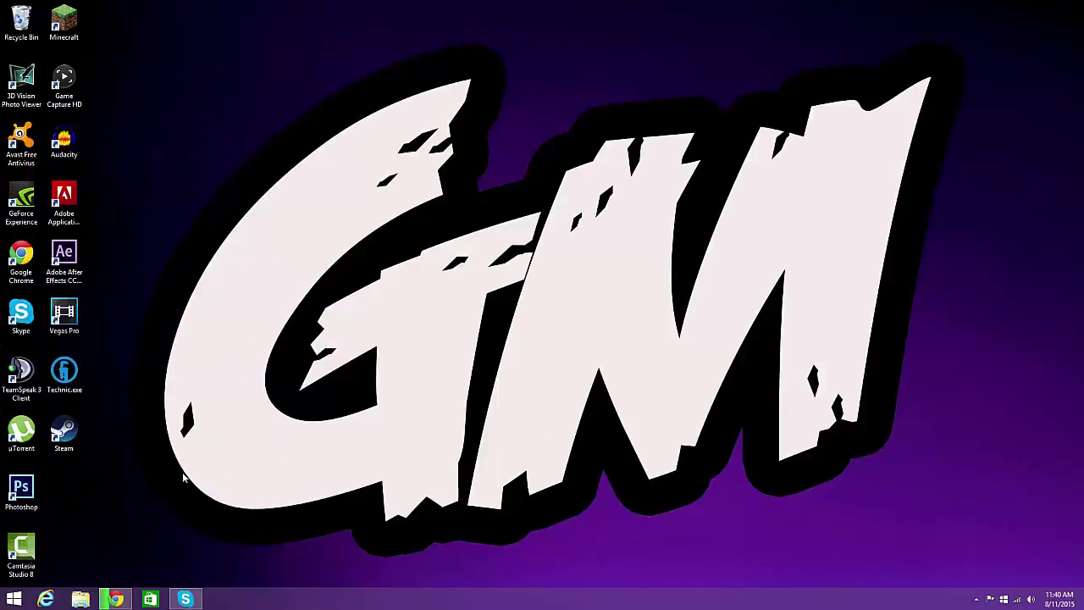
# Select and drag the Photoshop icon on the desktop
pyautogui.moveTo(190, 472); pyautogui.dragTo(4, 512)
pyautogui.click(196, 487)
pyautogui.moveTo(196, 487); pyautogui.dragTo(107, 487)
# Return to Chrome's Google Images results for 'like' and scroll through the thumbs-up pictures
pyautogui.click(116, 599)
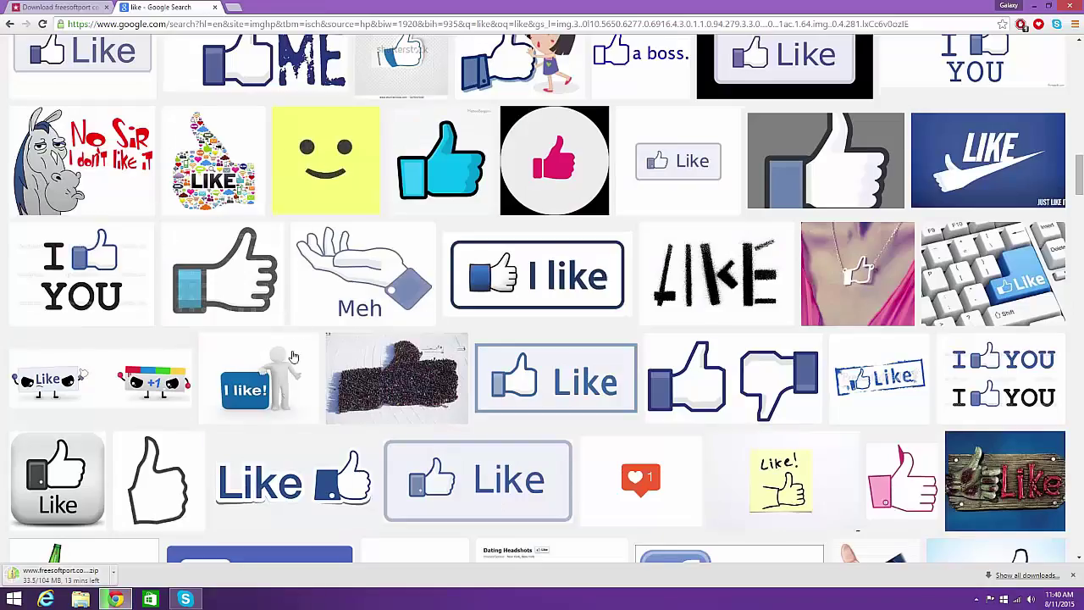
pyautogui.scroll(15, 294, 358)
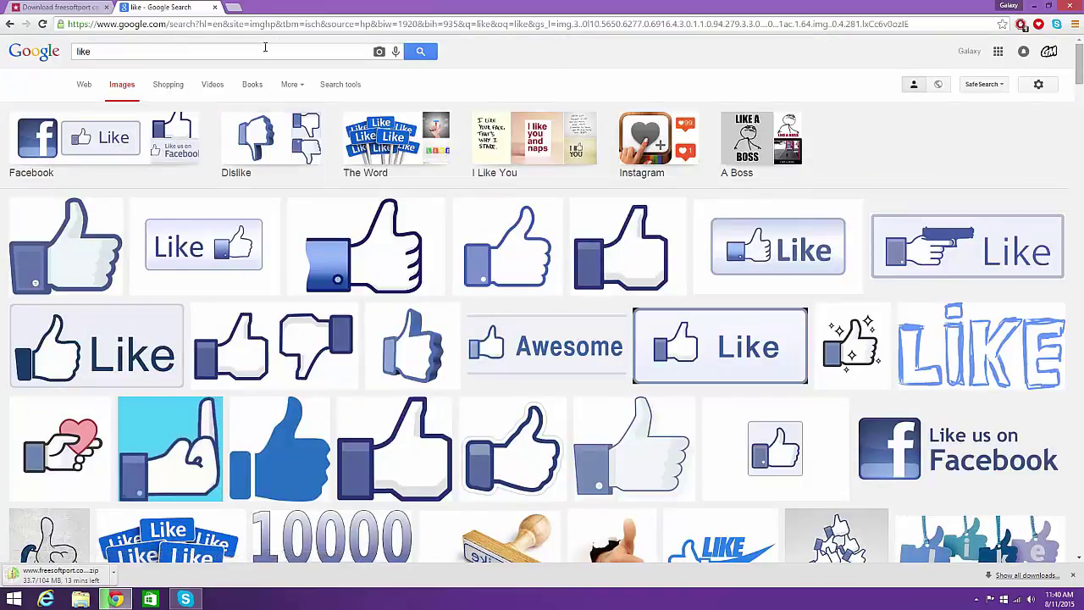
pyautogui.doubleClick(97, 48)
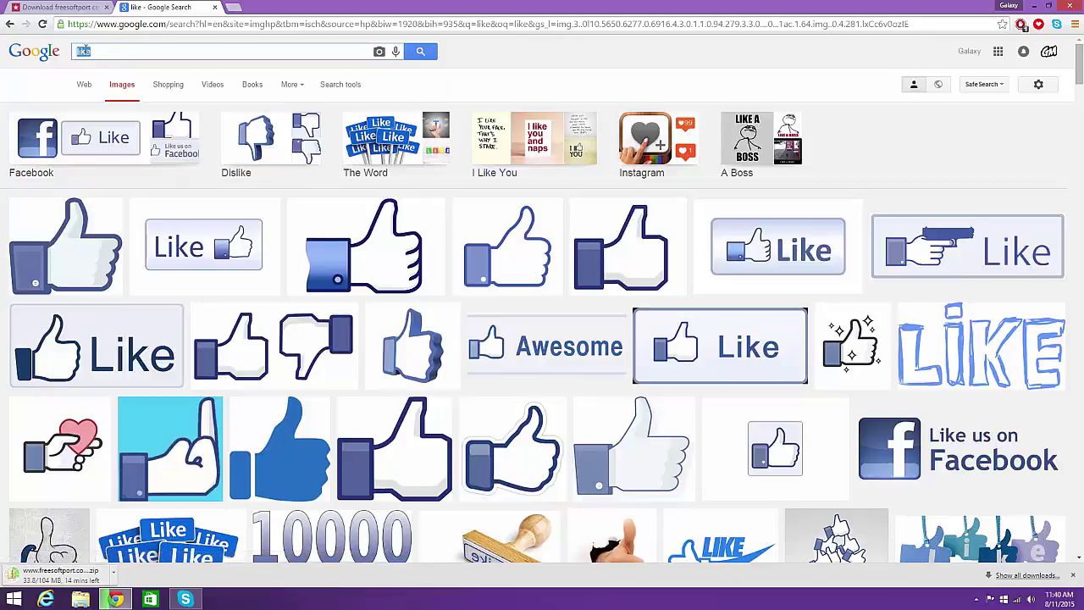
pyautogui.click(83, 51)
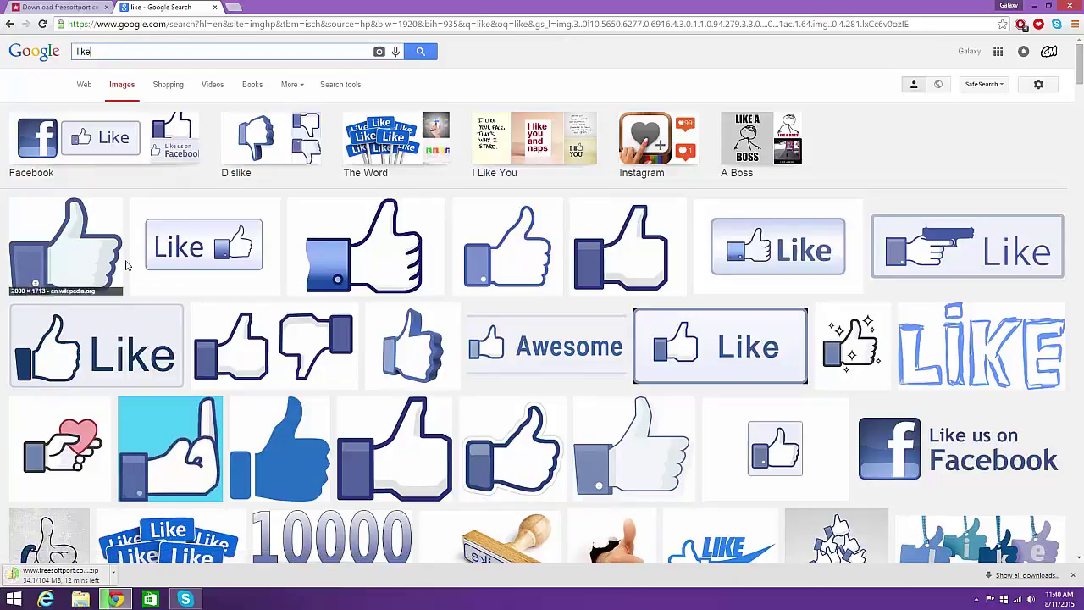
pyautogui.scroll(-20, 126, 265)
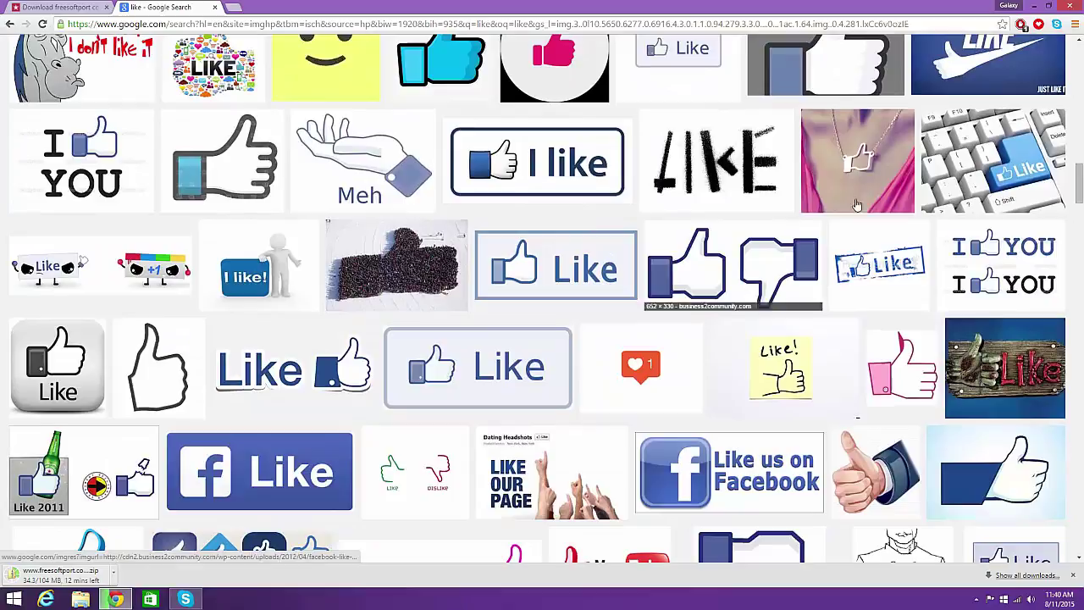
# Launch Photoshop and create a new blank document with default settings
pyautogui.click(1031, 6)
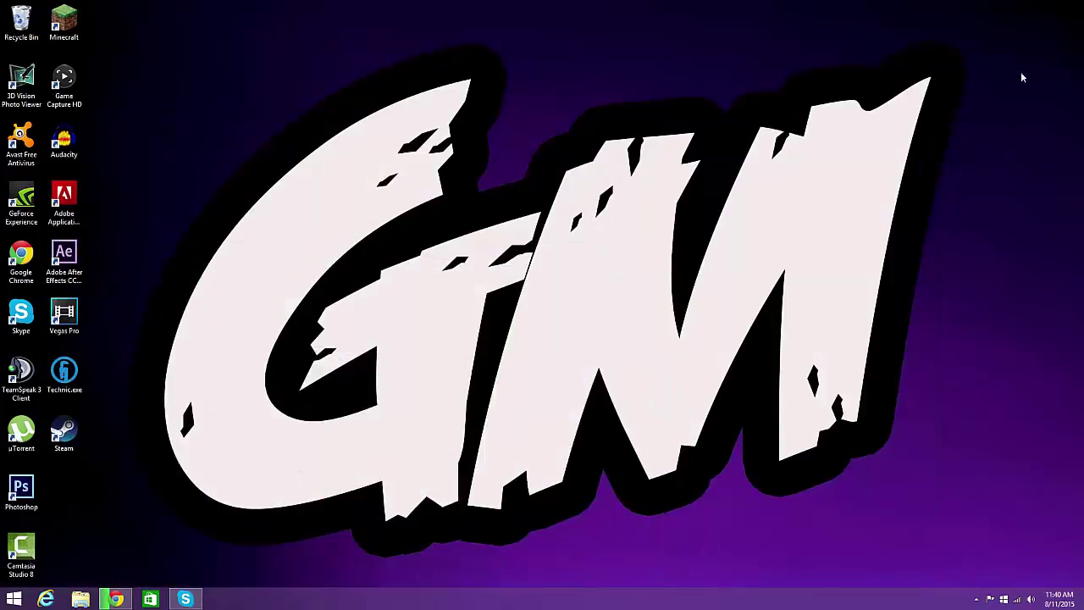
pyautogui.doubleClick(22, 490)
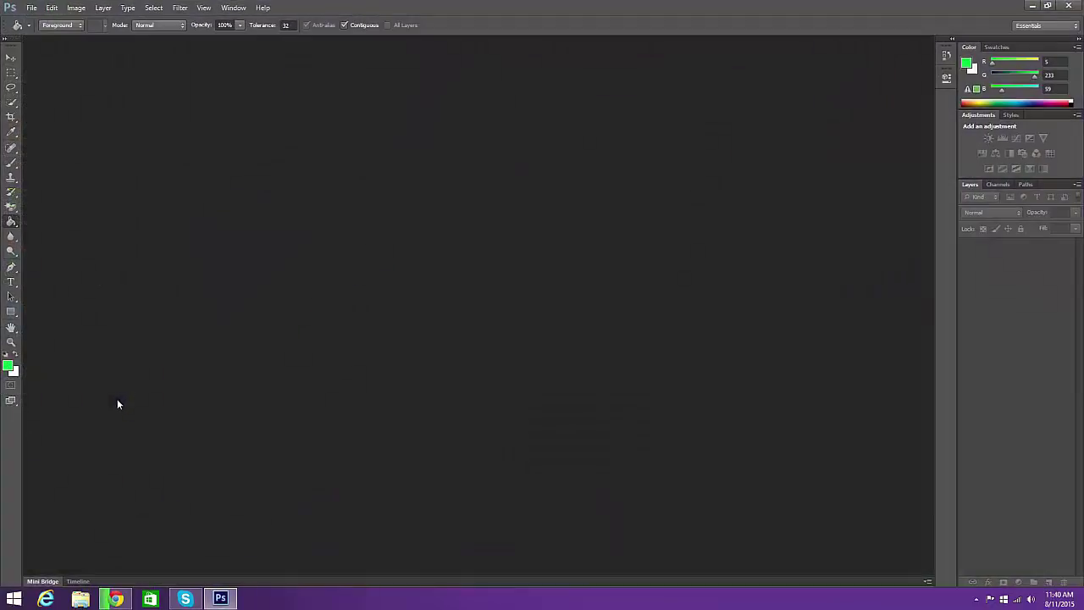
pyautogui.click(31, 8)
pyautogui.click(43, 16)
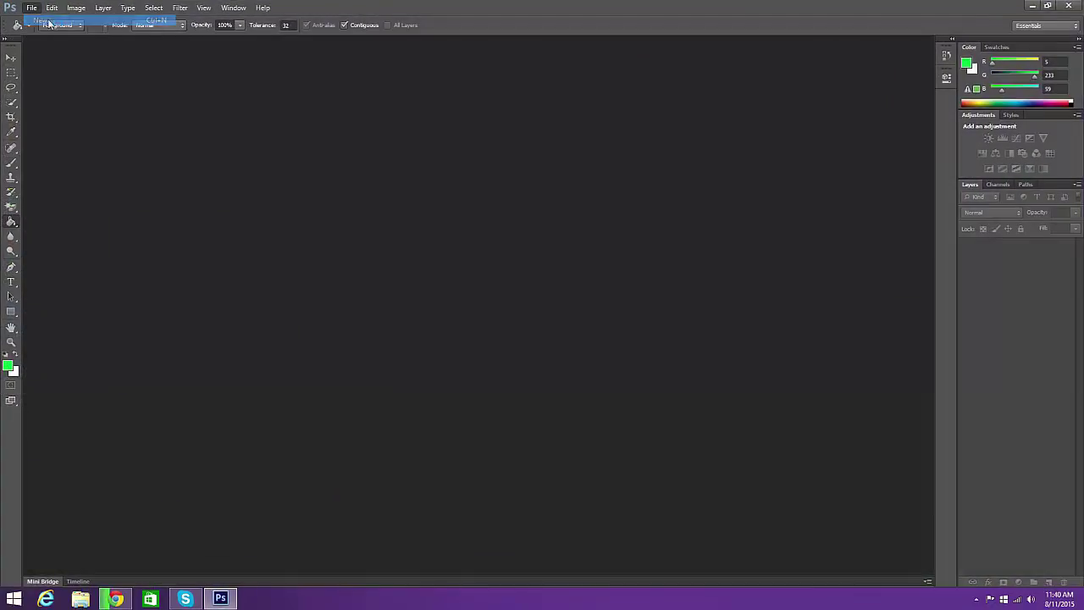
pyautogui.click(645, 158)
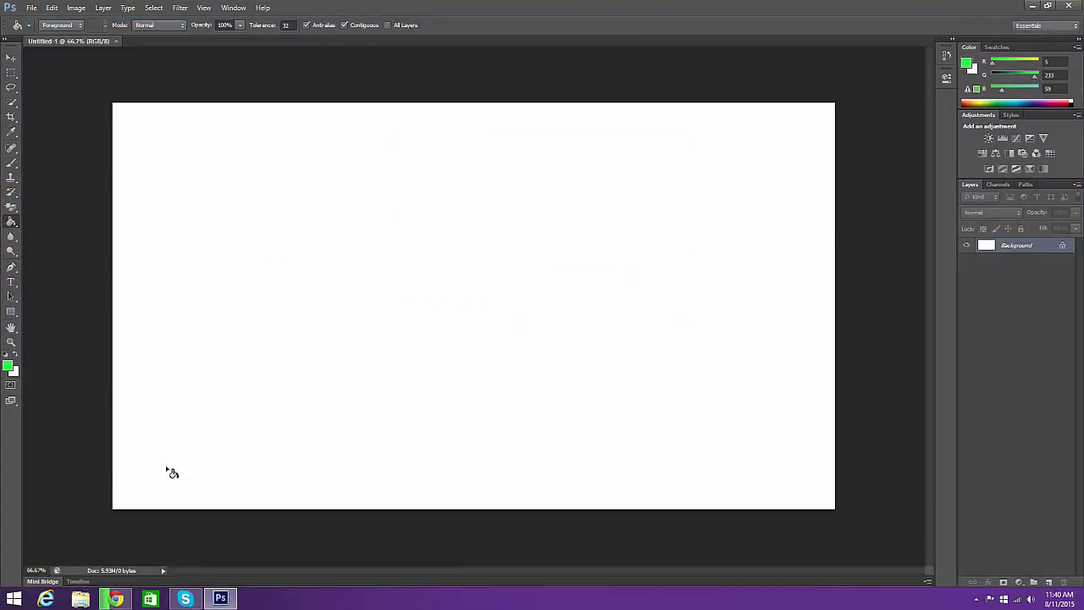
# Open the File > Open dialog and browse the Pictures folder for like.jpg
pyautogui.click(31, 8)
pyautogui.click(42, 30)
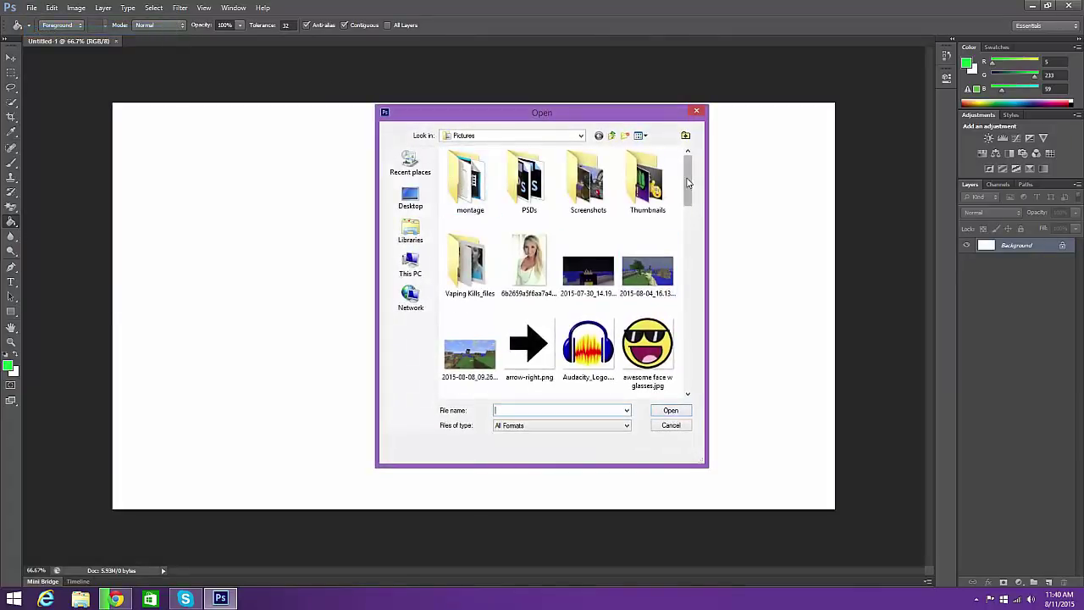
pyautogui.scroll(-10, 666, 316)
pyautogui.scroll(-5, 667, 316)
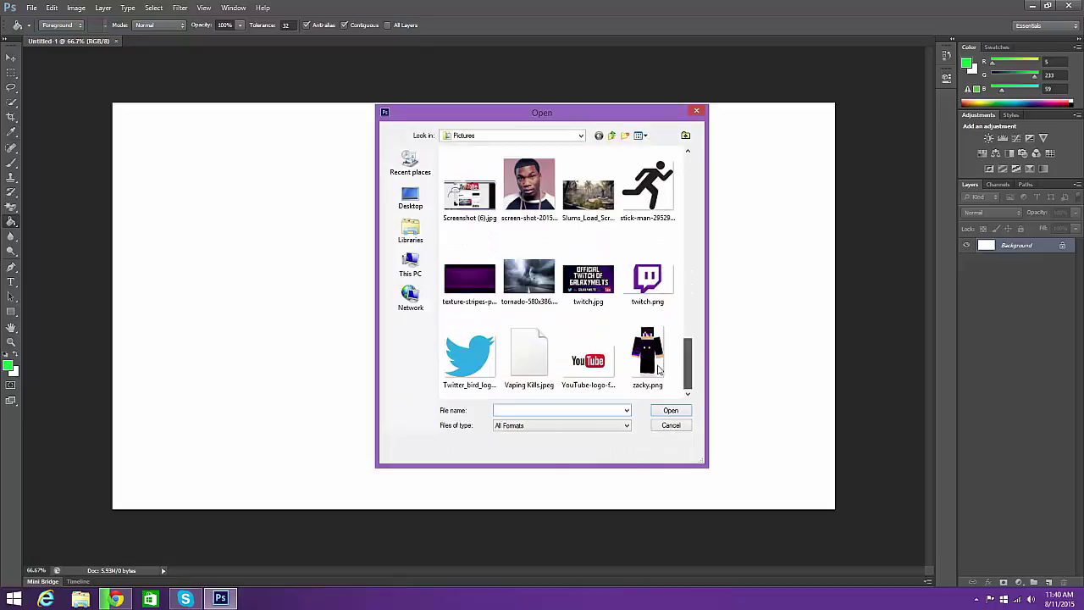
pyautogui.scroll(2, 671, 350)
pyautogui.scroll(8, 671, 350)
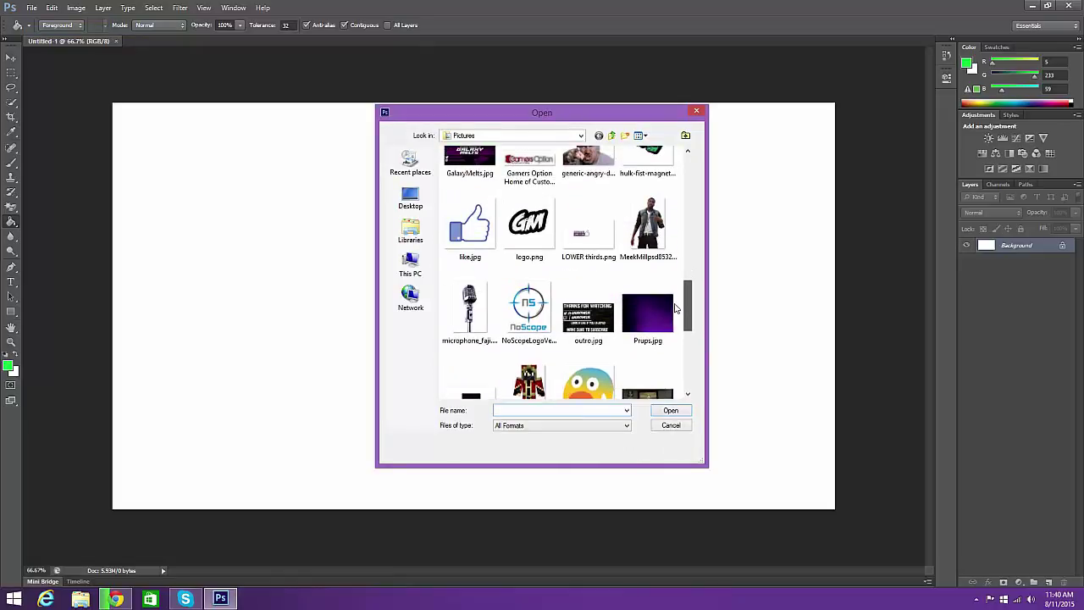
# Open like.jpg and erase its white background to transparency with the Magic Eraser
pyautogui.doubleClick(488, 366)
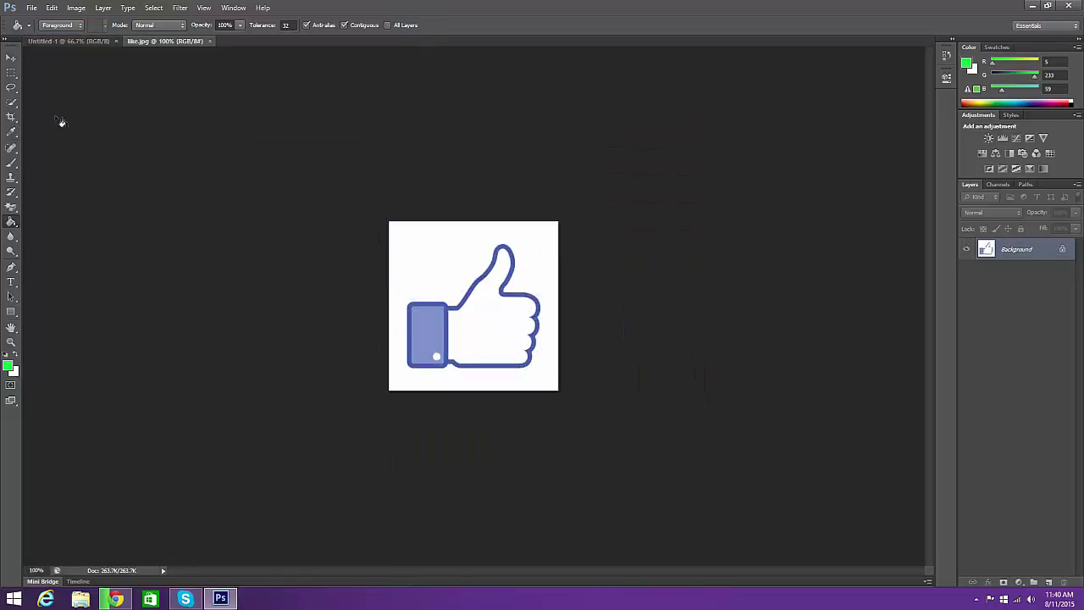
pyautogui.click(12, 207)
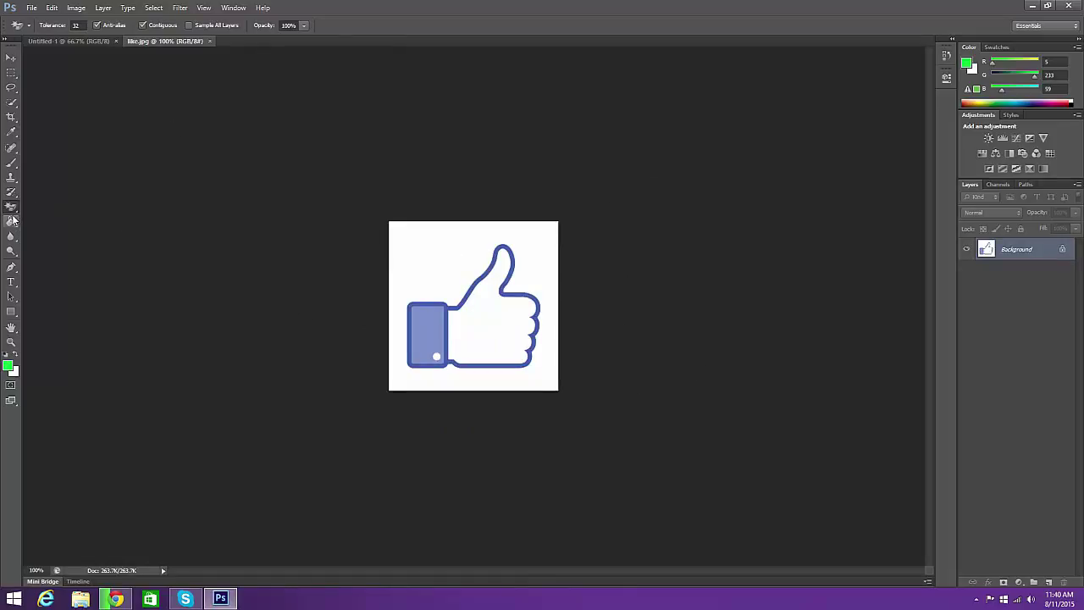
pyautogui.moveTo(12, 212); pyautogui.dragTo(13, 214)
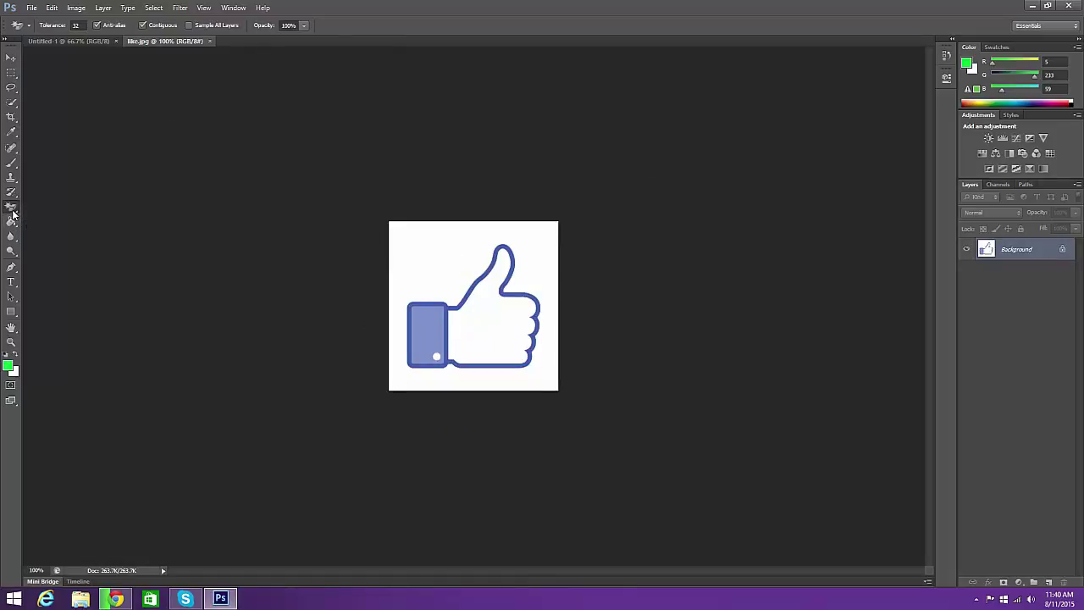
pyautogui.click(427, 253)
pyautogui.click(12, 59)
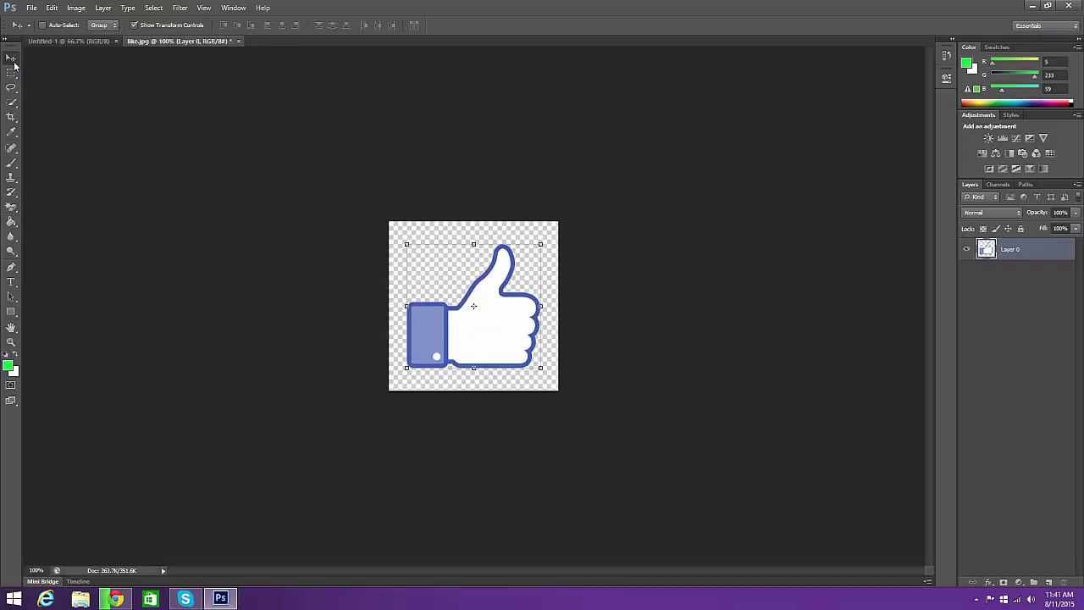
pyautogui.click(11, 221)
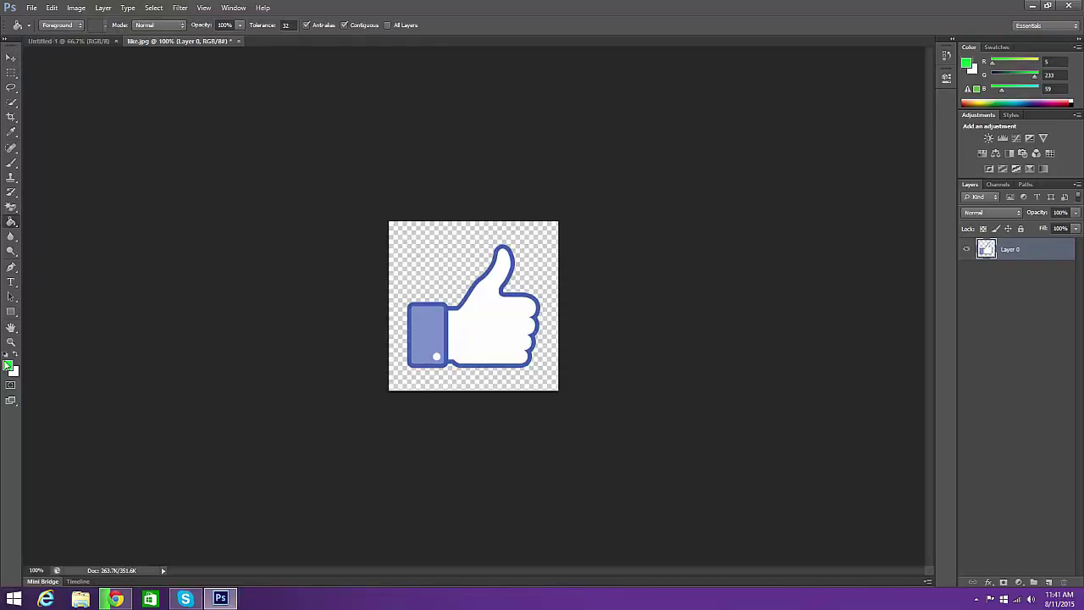
# Fill the thumbs-up hand bright green and its outline dark green 232e26
pyautogui.click(485, 336)
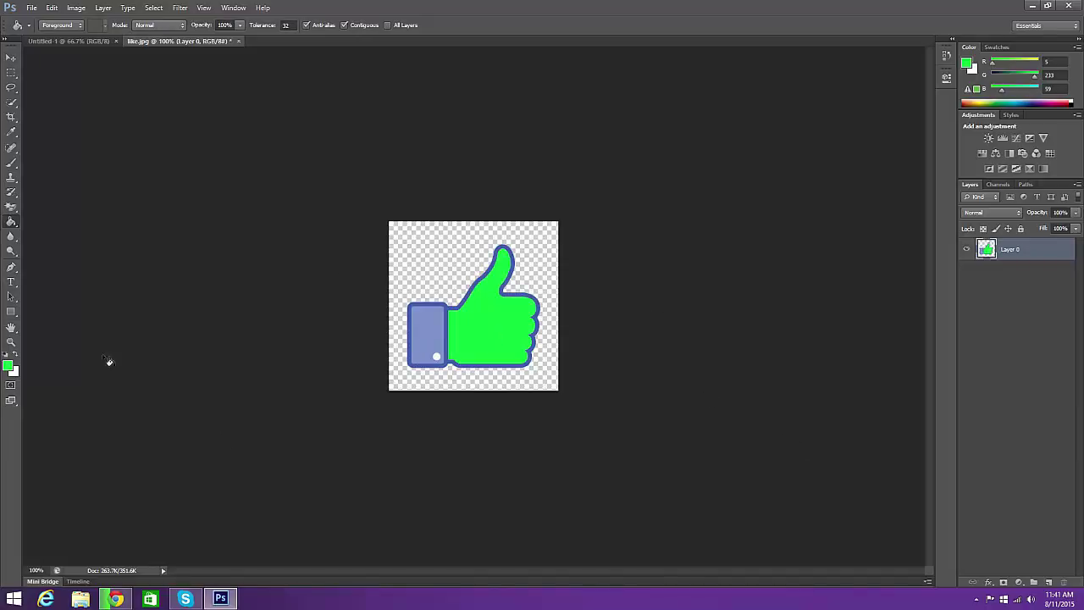
pyautogui.click(7, 369)
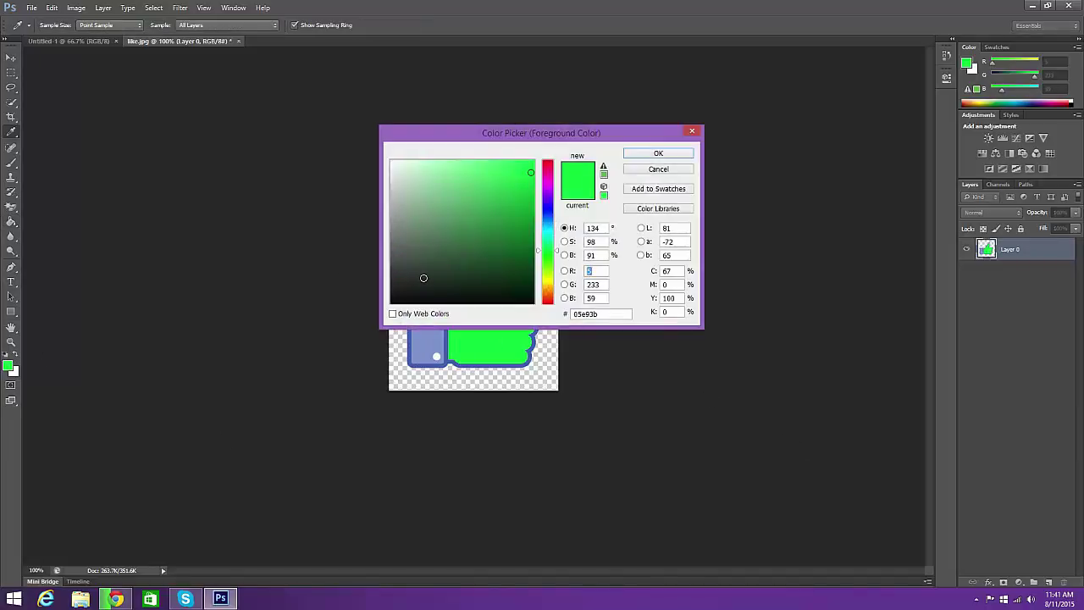
pyautogui.click(423, 278)
pyautogui.click(630, 153)
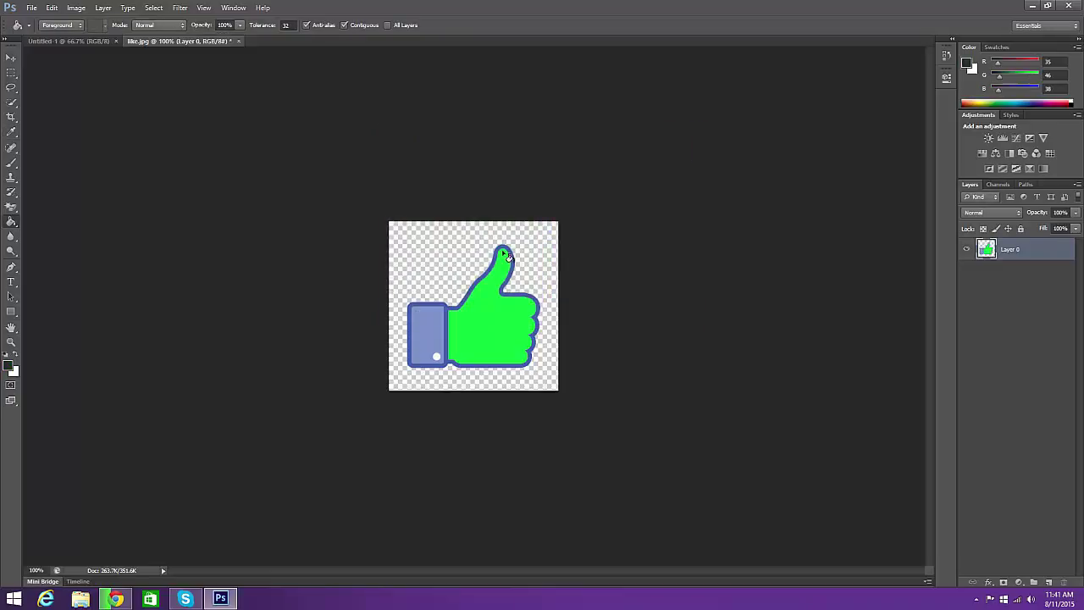
pyautogui.click(494, 274)
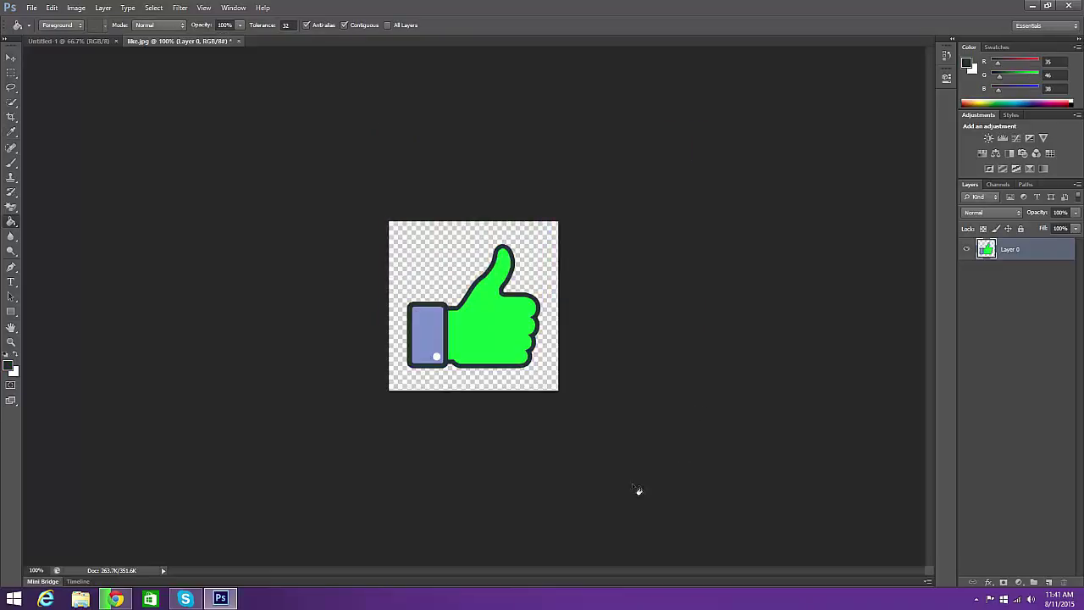
# Fill the blue cuff with a near-white colour
pyautogui.click(10, 367)
pyautogui.click(395, 163)
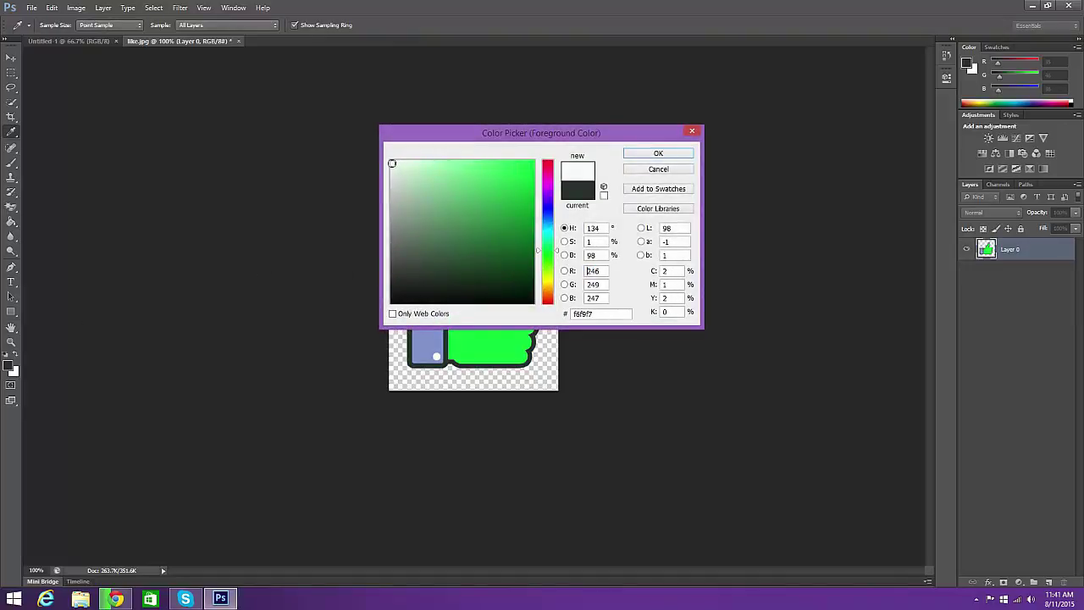
pyautogui.click(652, 153)
pyautogui.click(430, 335)
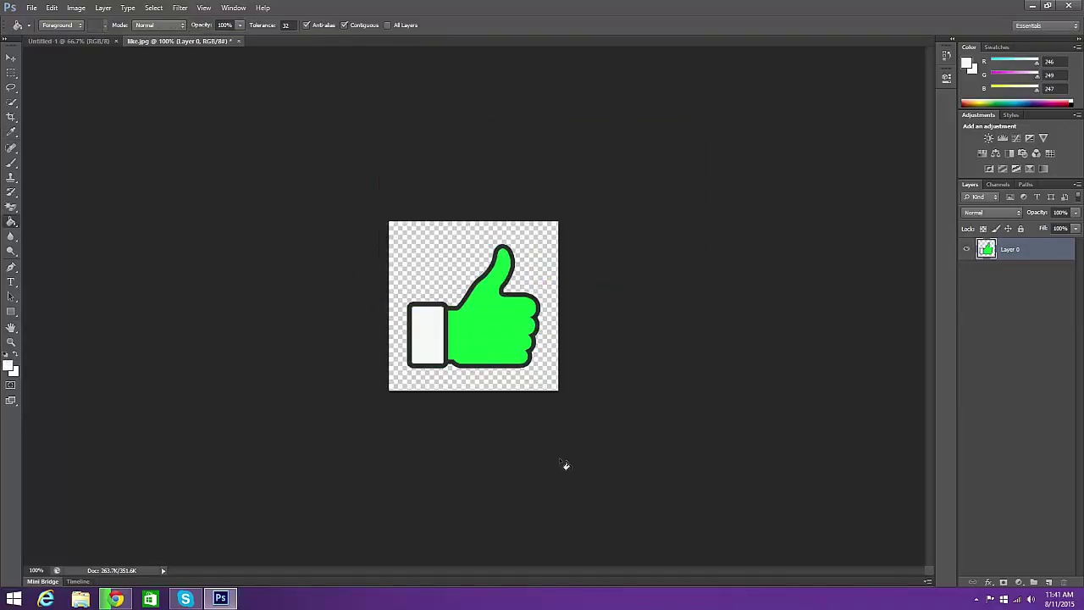
pyautogui.click(11, 57)
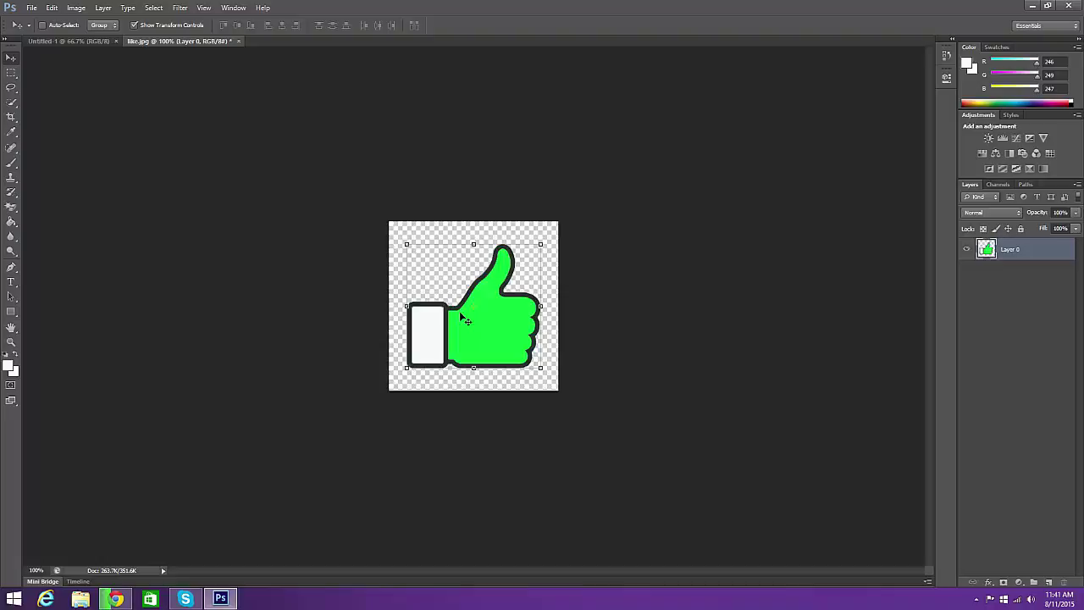
# Bring the thumbs-up into Untitled-1 and draw a rectangle left of its cuff
pyautogui.moveTo(466, 320); pyautogui.dragTo(539, 296)
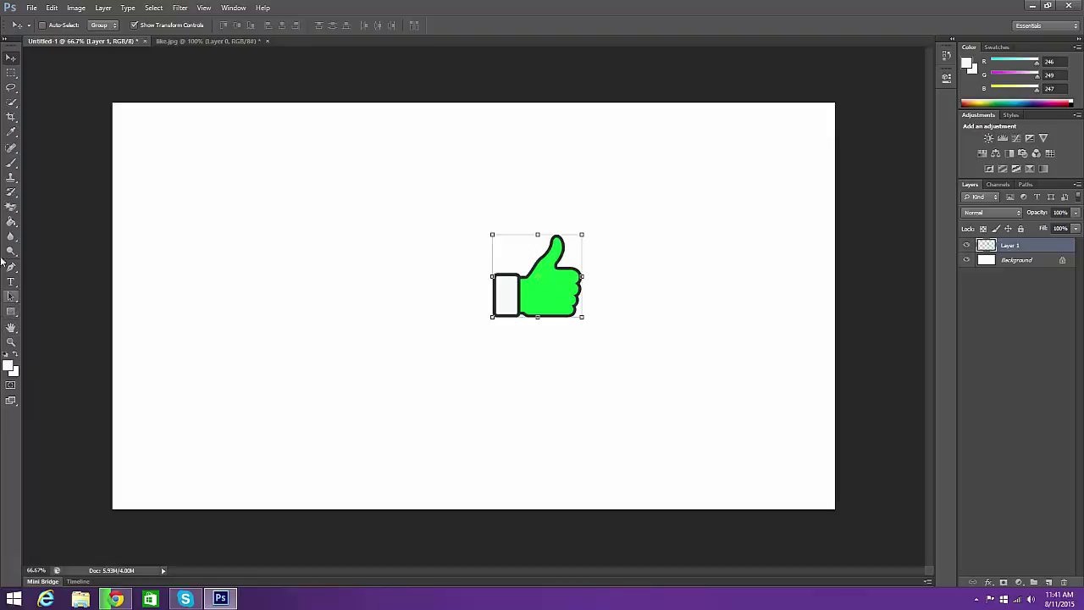
pyautogui.click(12, 313)
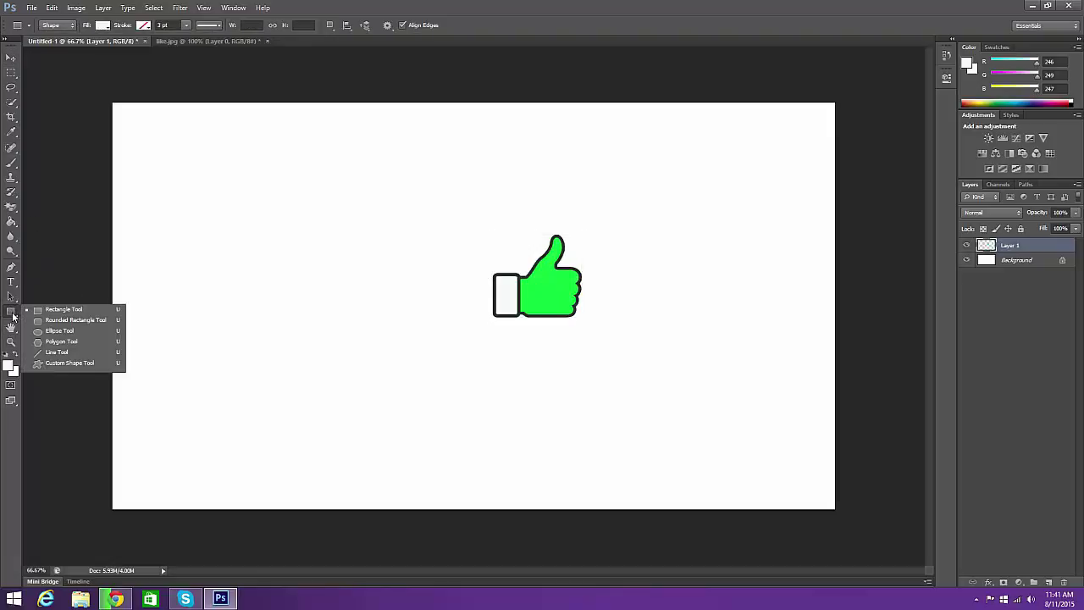
pyautogui.click(13, 315)
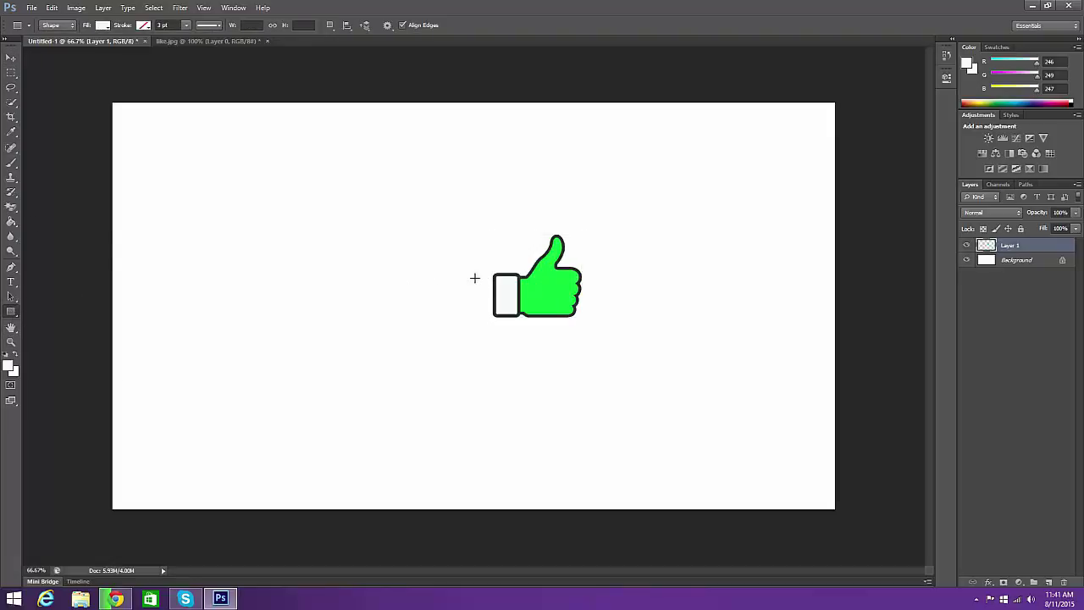
pyautogui.moveTo(493, 273); pyautogui.dragTo(360, 315)
# Stretch the rectangle slightly taller with Free Transform and commit
pyautogui.click(11, 57)
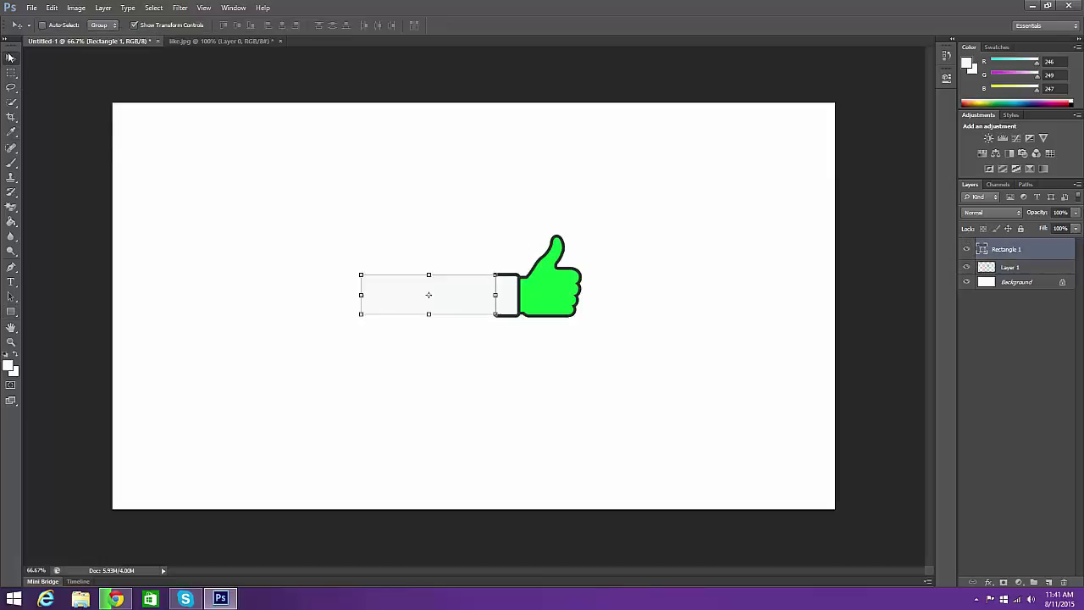
pyautogui.click(429, 273)
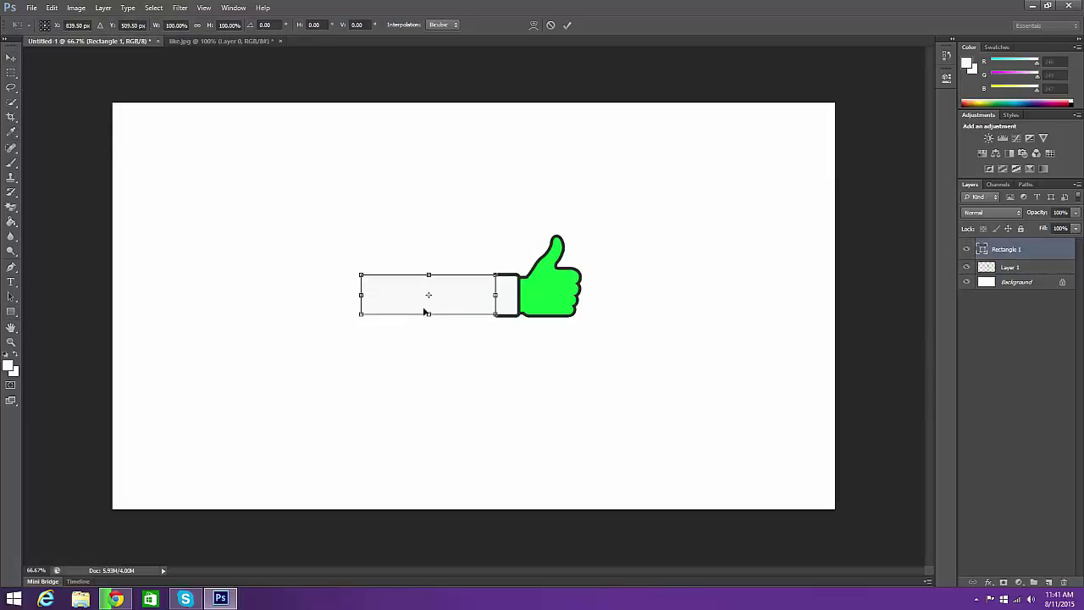
pyautogui.moveTo(428, 313); pyautogui.dragTo(429, 316)
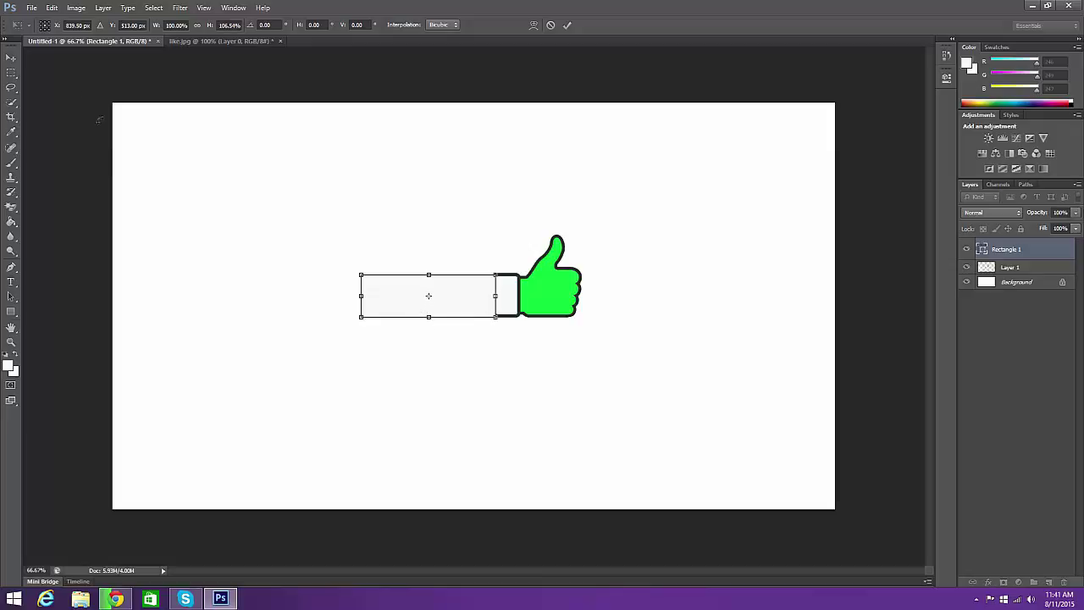
pyautogui.click(567, 24)
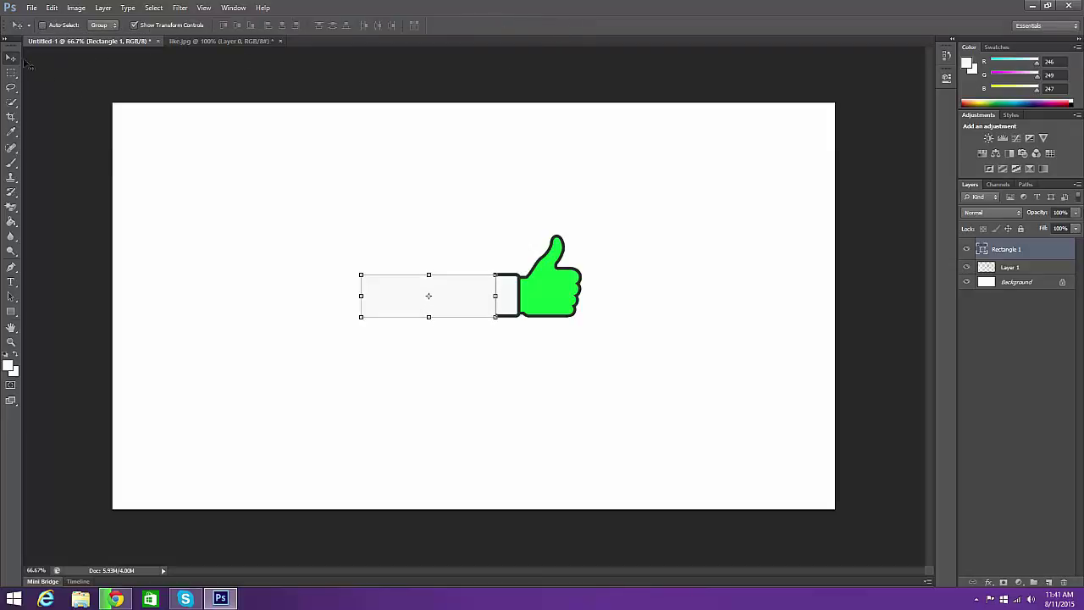
pyautogui.click(133, 26)
# Give Rectangle 1 a 3 px black stroke, then squash it slightly shorter
pyautogui.rightClick(996, 253)
pyautogui.click(919, 212)
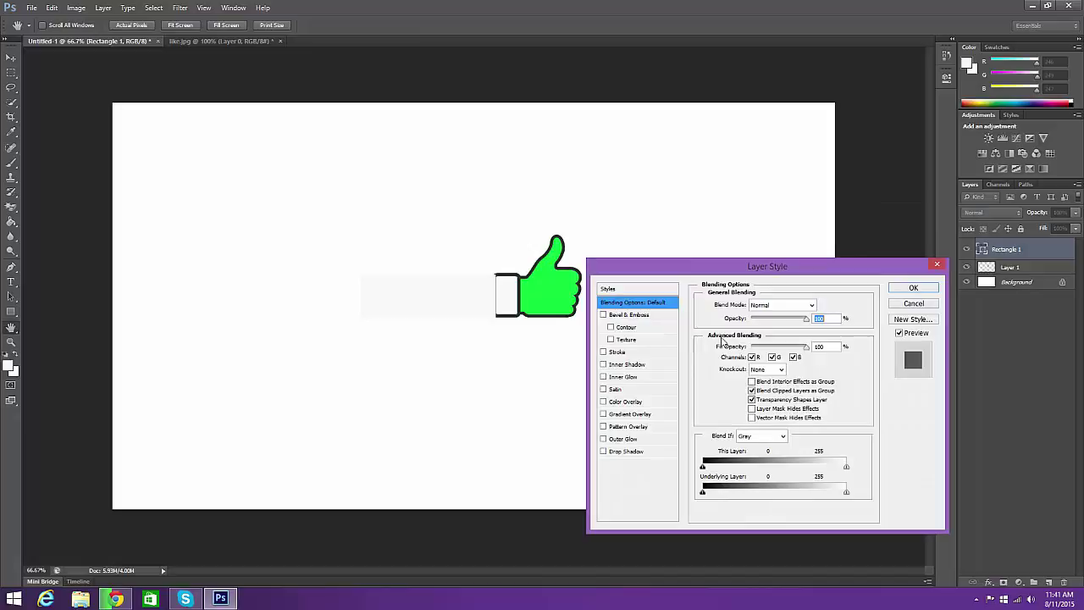
pyautogui.click(602, 352)
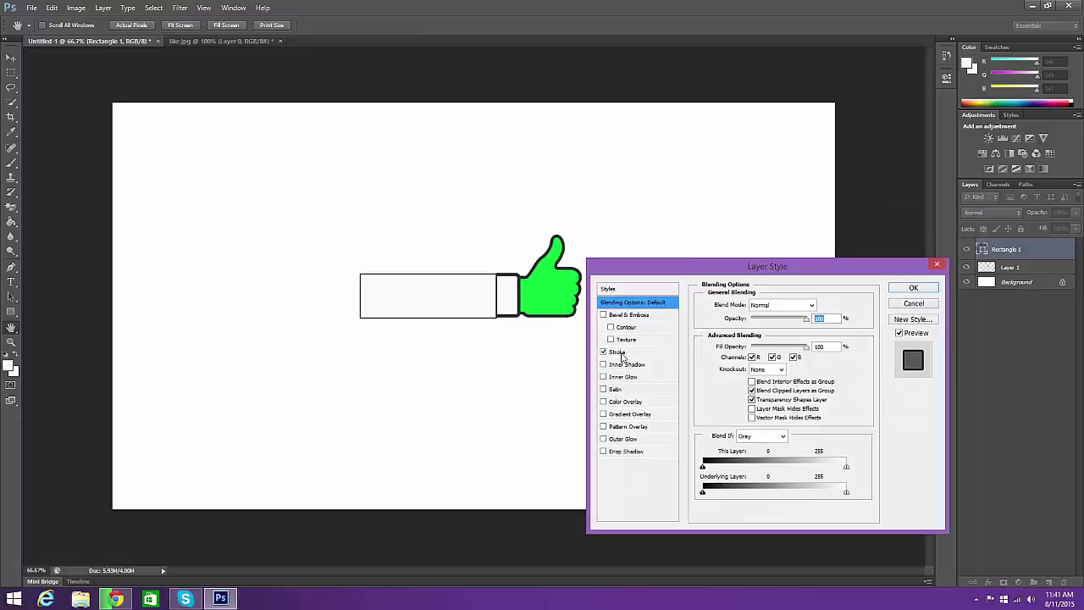
pyautogui.click(618, 352)
pyautogui.doubleClick(812, 303)
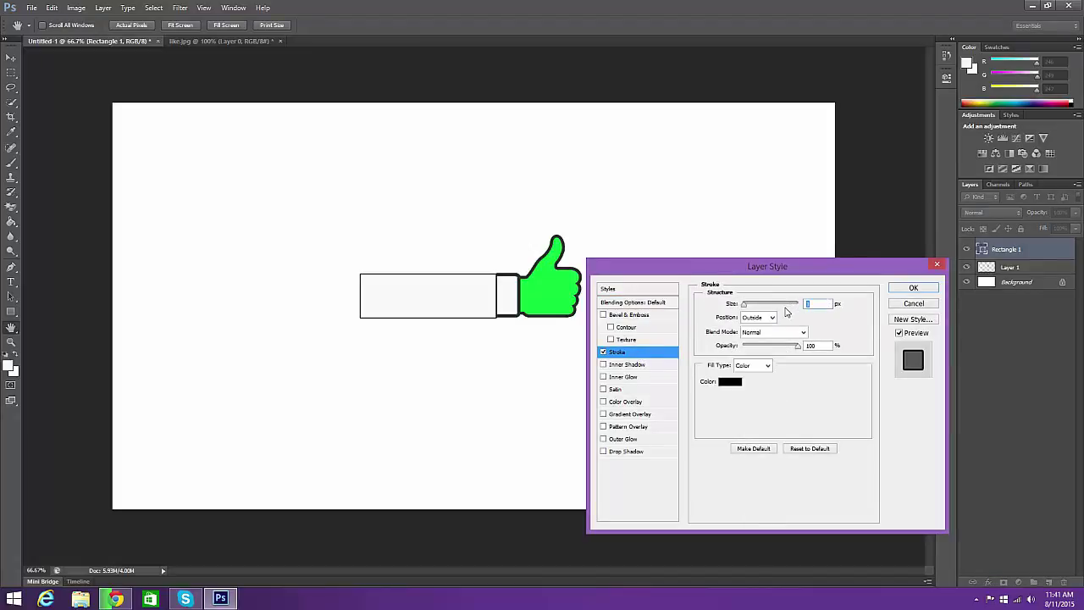
pyautogui.write('12')
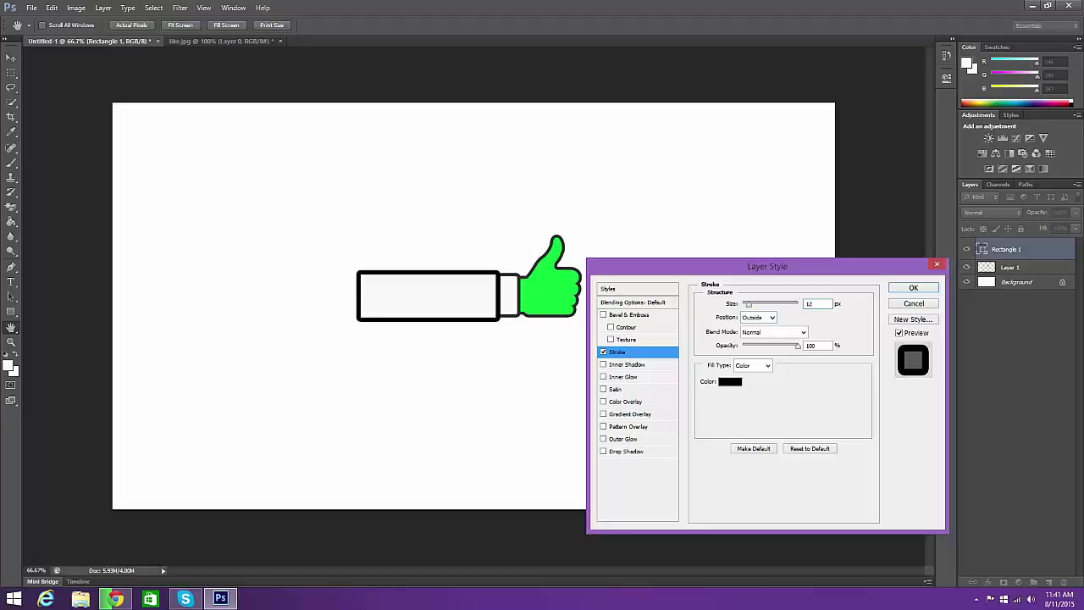
pyautogui.press('BackSpace')
pyautogui.press('BackSpace')
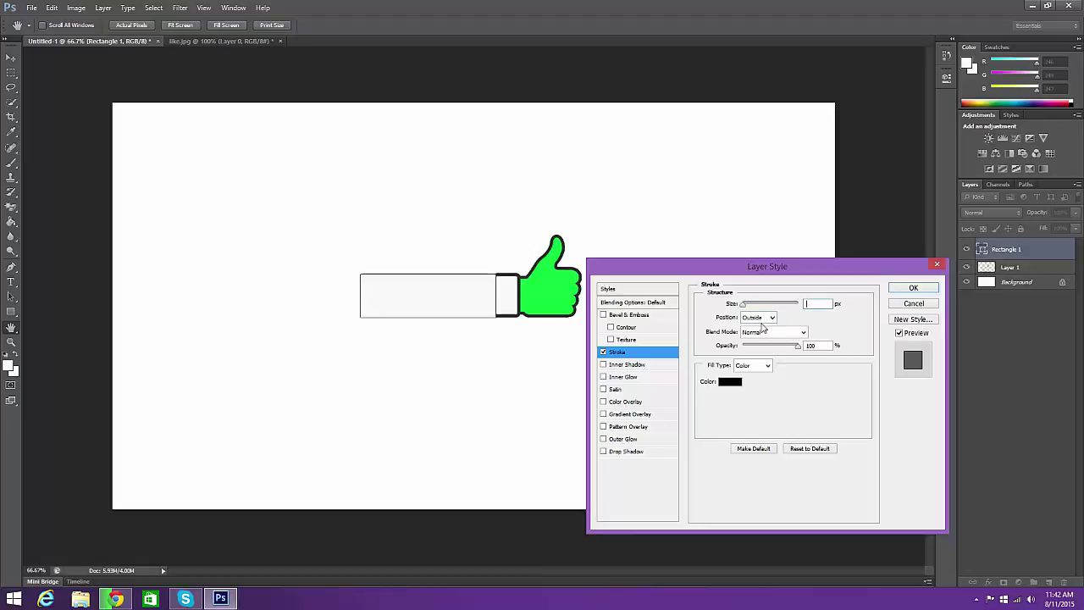
pyautogui.write('3')
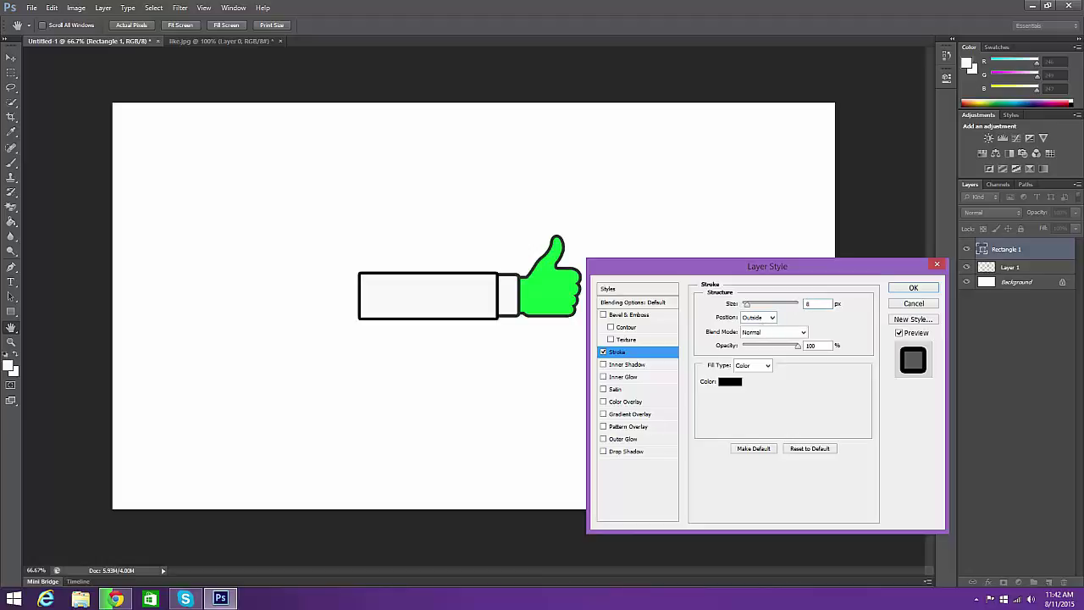
pyautogui.click(917, 288)
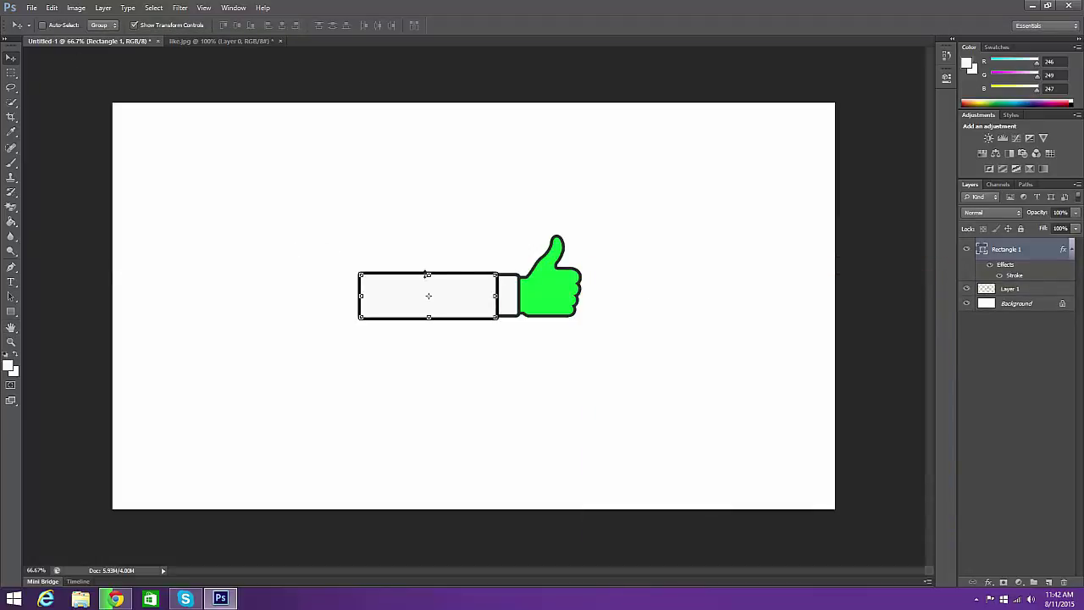
pyautogui.moveTo(429, 272); pyautogui.dragTo(429, 276)
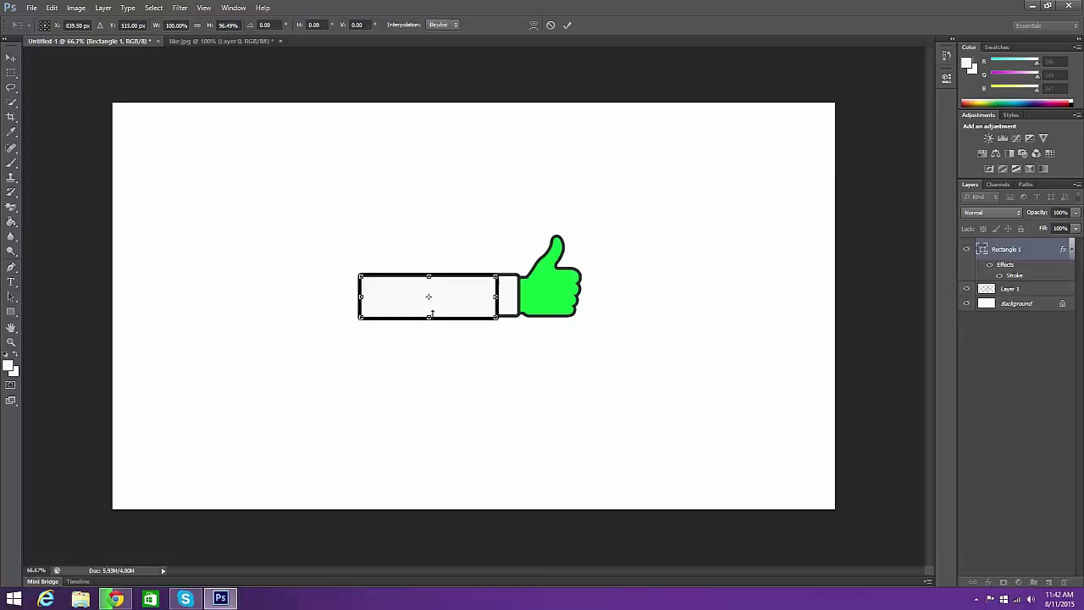
pyautogui.moveTo(430, 315); pyautogui.dragTo(443, 305)
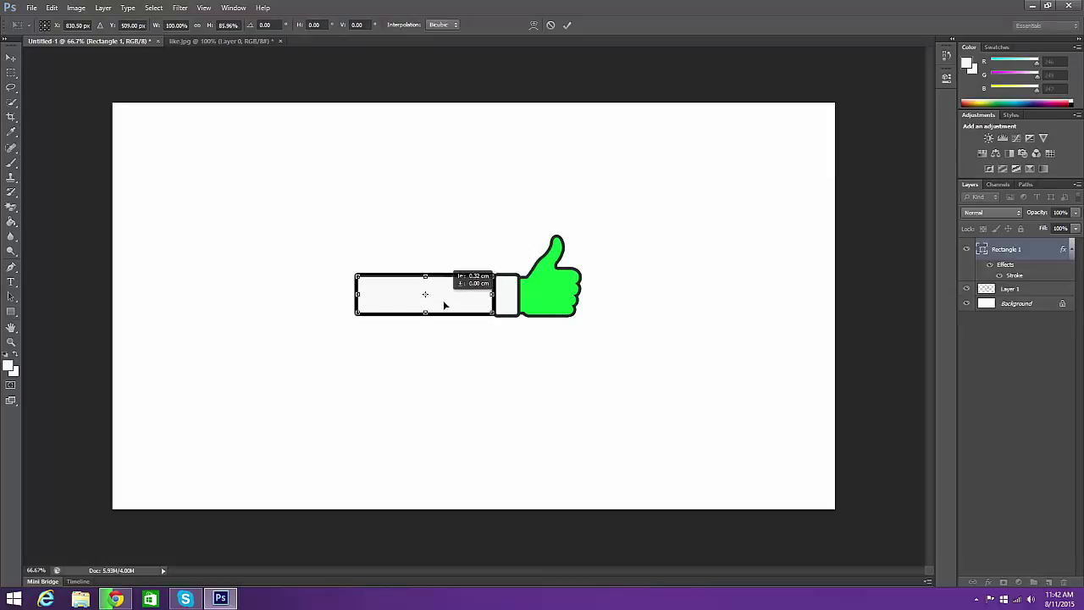
# Commit the shorter bar, stack the thumbs-up layer above it, and nudge the bar against the cuff
pyautogui.click(565, 26)
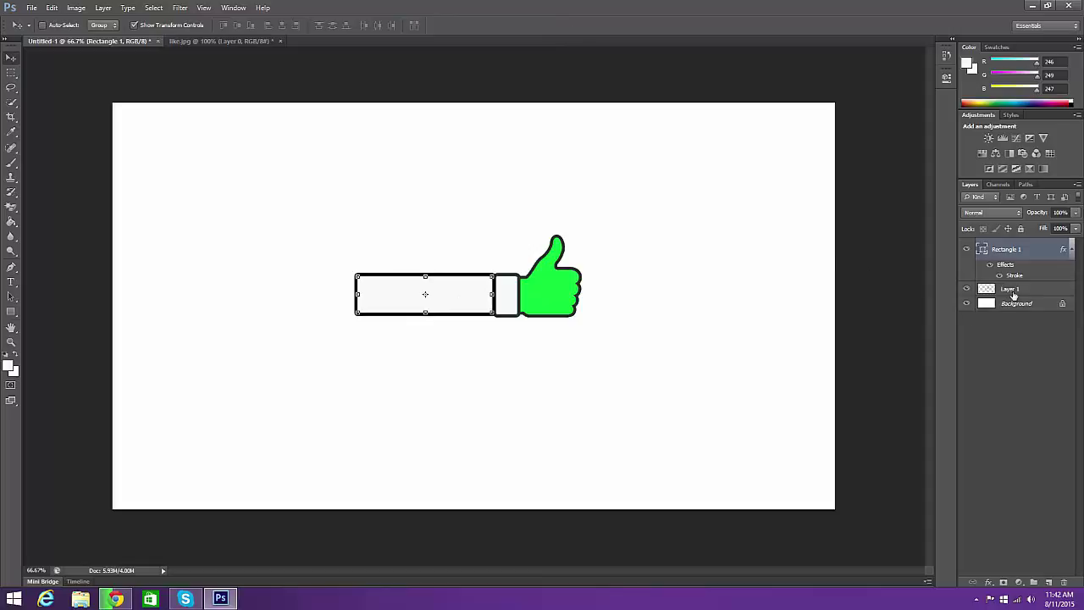
pyautogui.moveTo(1014, 293); pyautogui.dragTo(1003, 246)
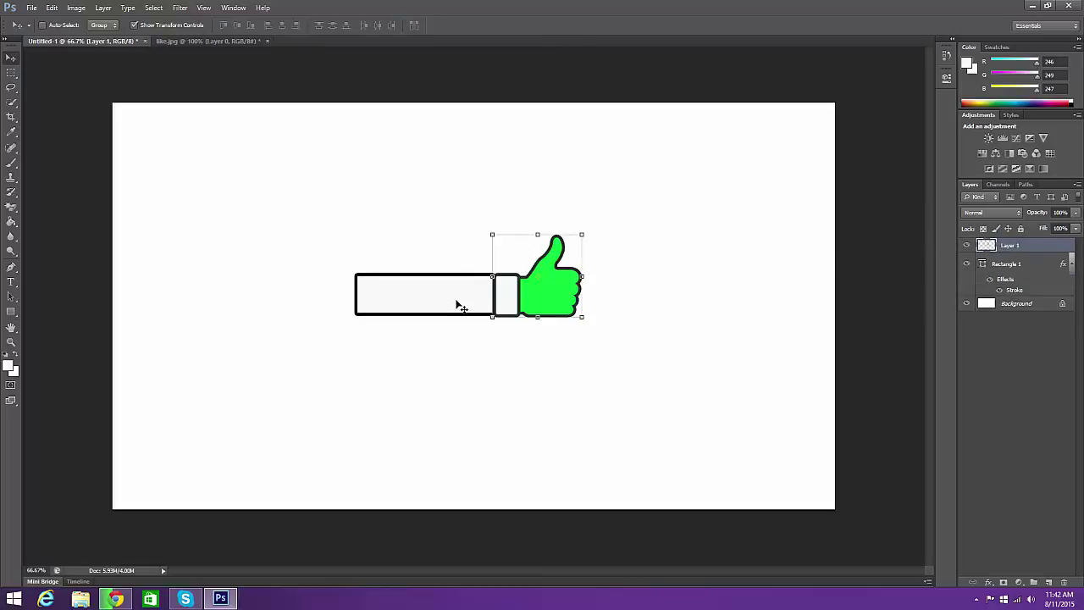
pyautogui.click(1003, 265)
pyautogui.moveTo(456, 297); pyautogui.dragTo(473, 295)
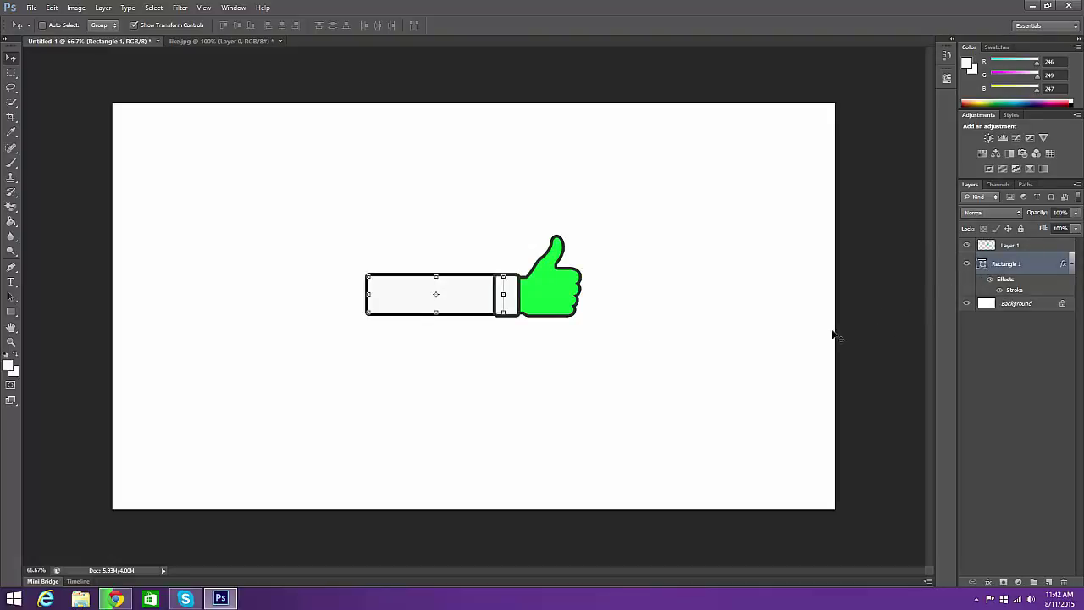
# Choose the American Captain font and start a text layer above the bar
pyautogui.click(11, 281)
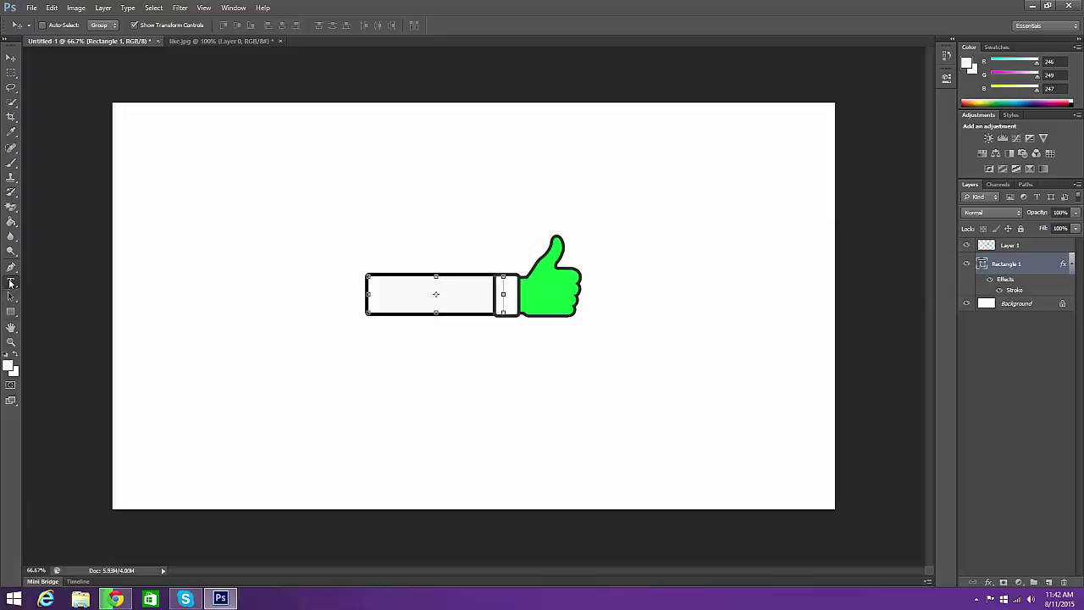
pyautogui.click(121, 25)
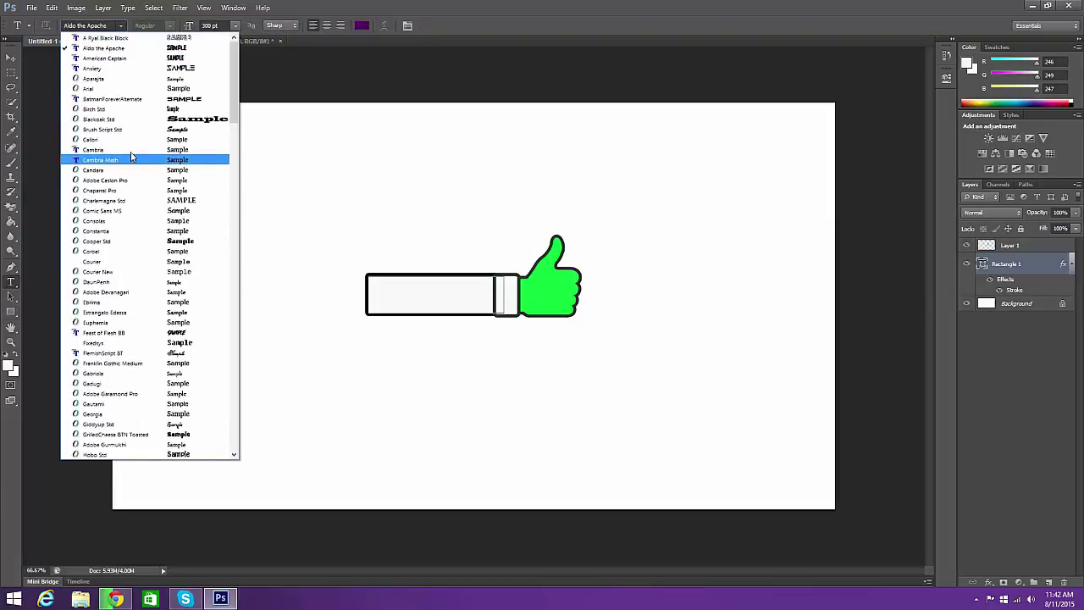
pyautogui.click(127, 57)
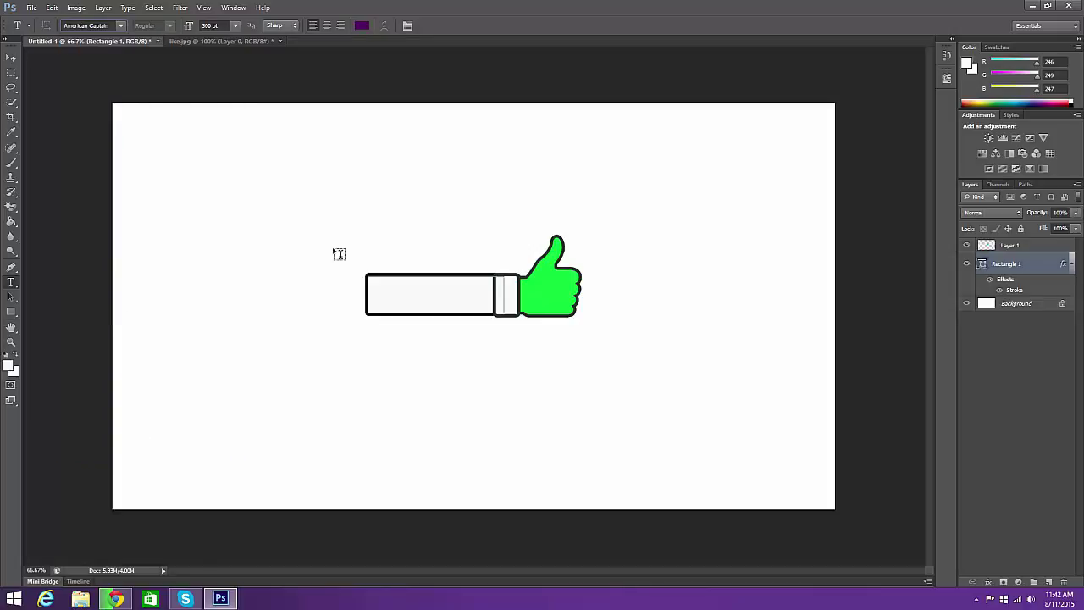
pyautogui.click(371, 251)
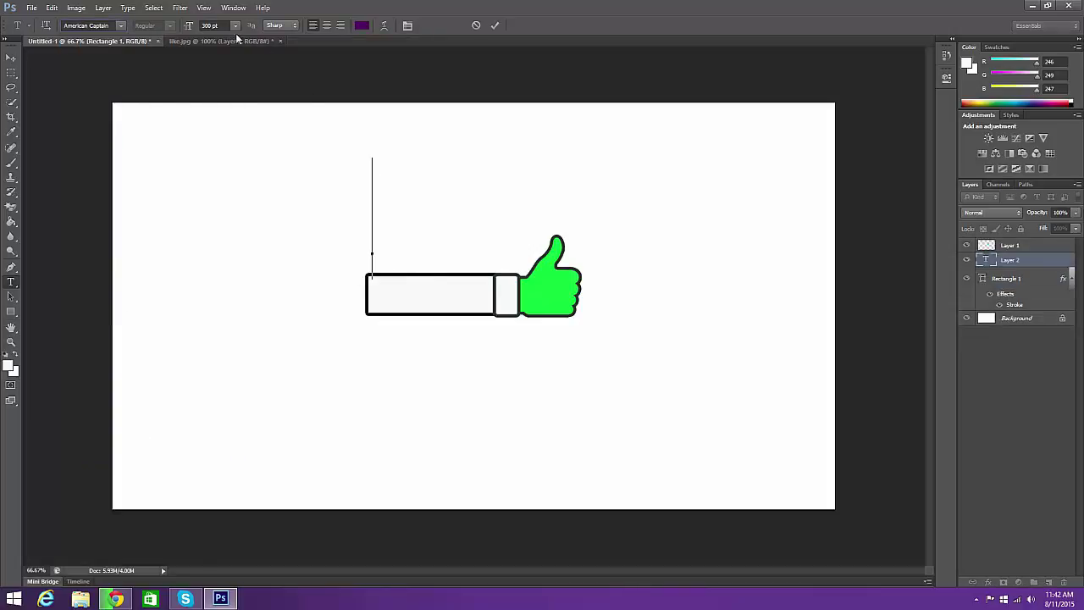
# Type 'DONT FORGET' at 100 pt and move it onto the bar's top edge
pyautogui.click(192, 27)
pyautogui.write('1')
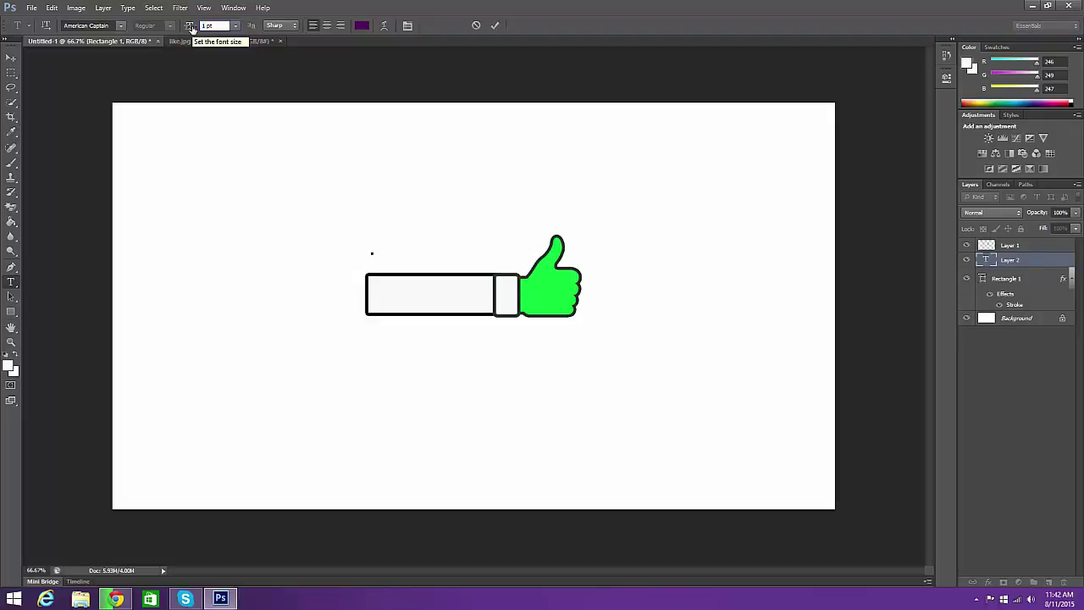
pyautogui.press('Return')
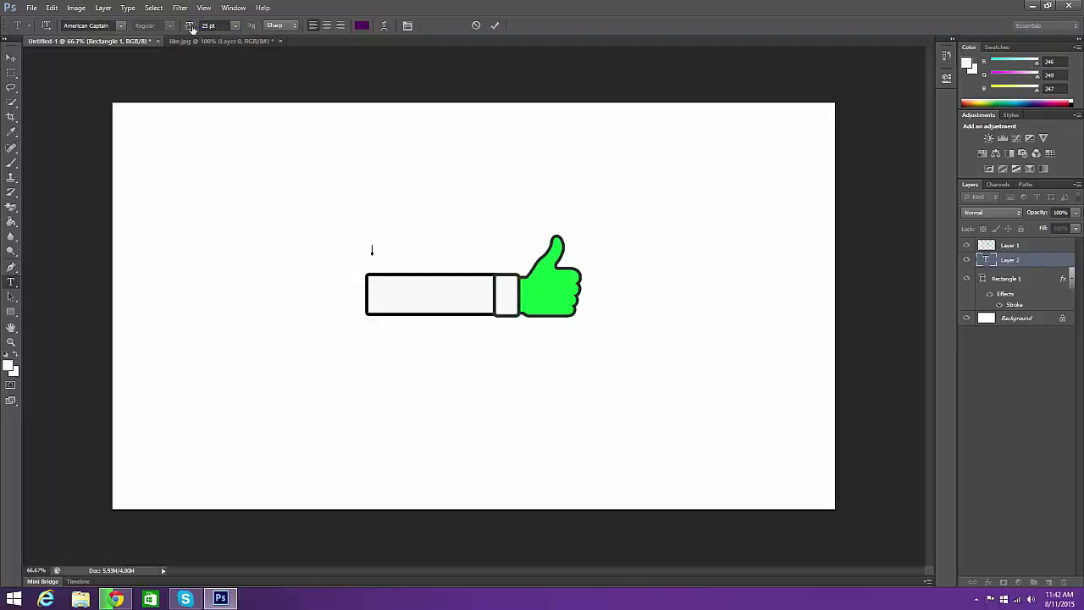
pyautogui.click(195, 26)
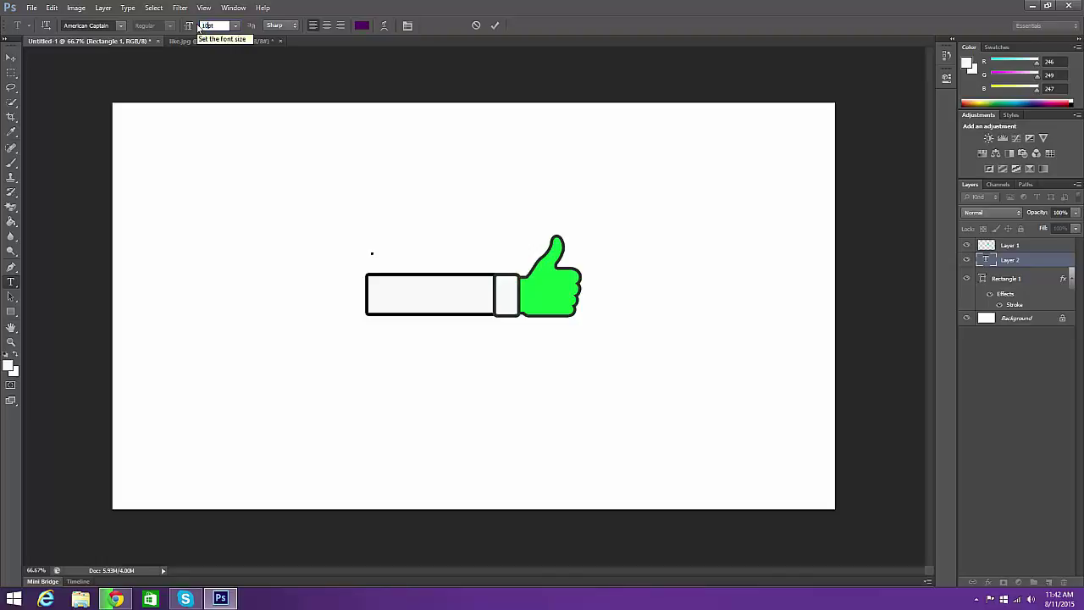
pyautogui.press('Return')
pyautogui.write('DONT ')
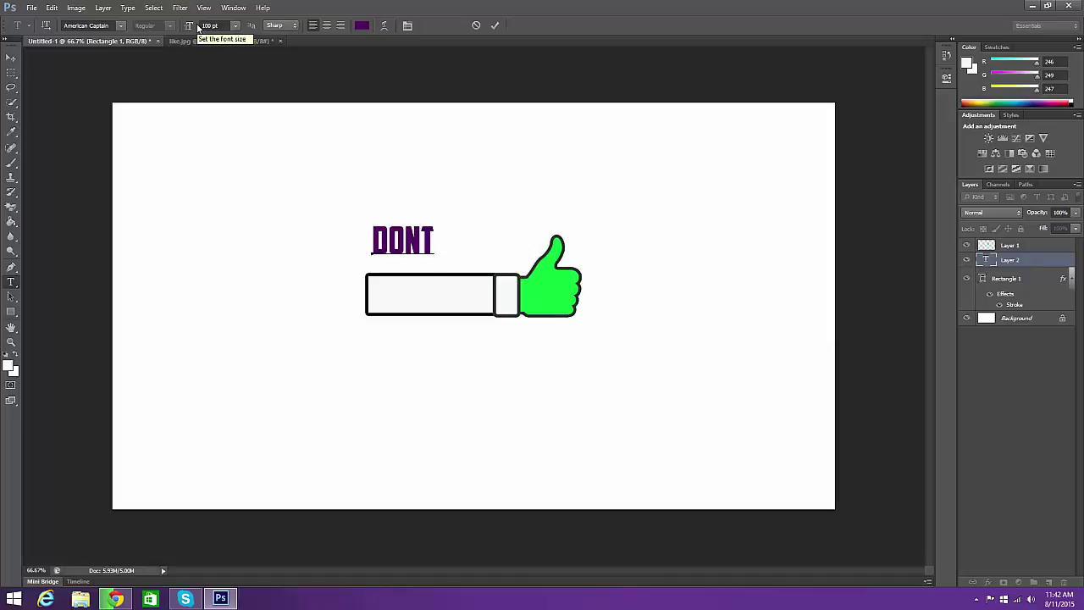
pyautogui.write('FOR')
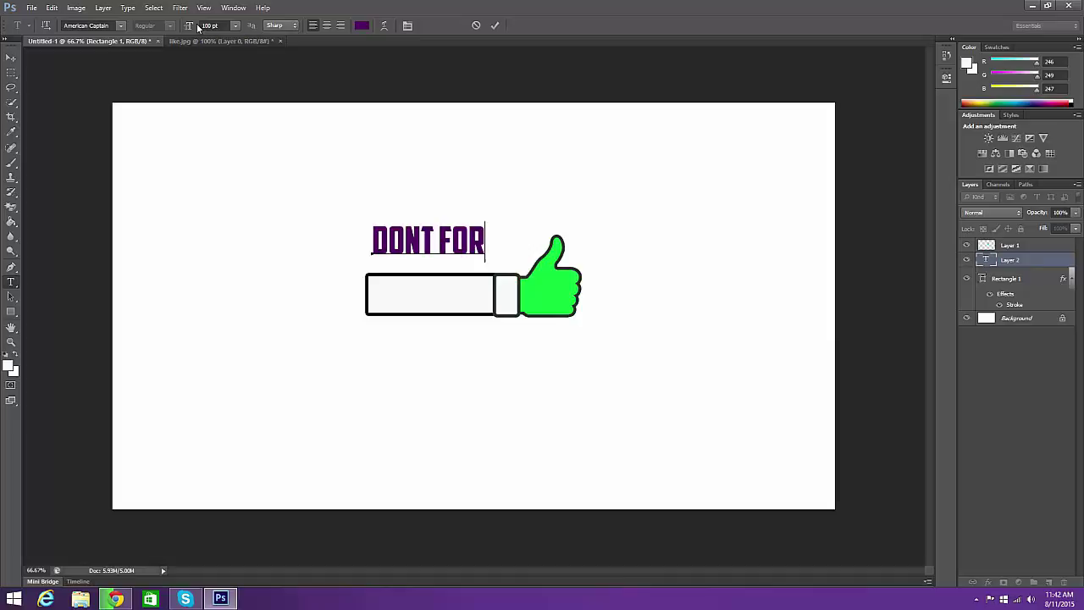
pyautogui.write('GET')
pyautogui.moveTo(419, 252); pyautogui.dragTo(415, 266)
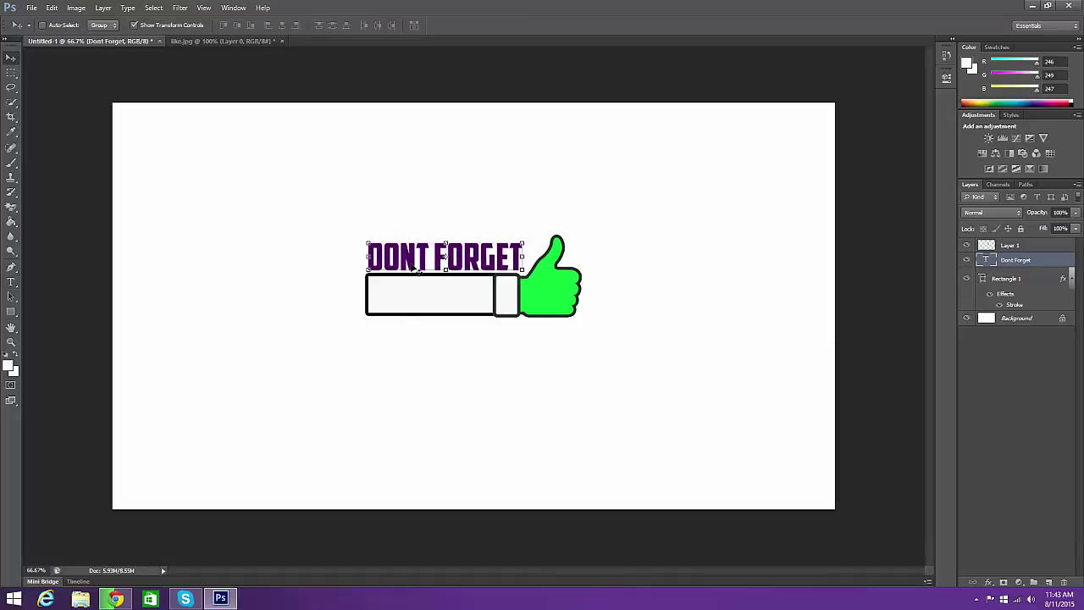
# Type 'TO LIKE' inside the white bar, fixing the typo, and centre it below DONT FORGET
pyautogui.click(11, 282)
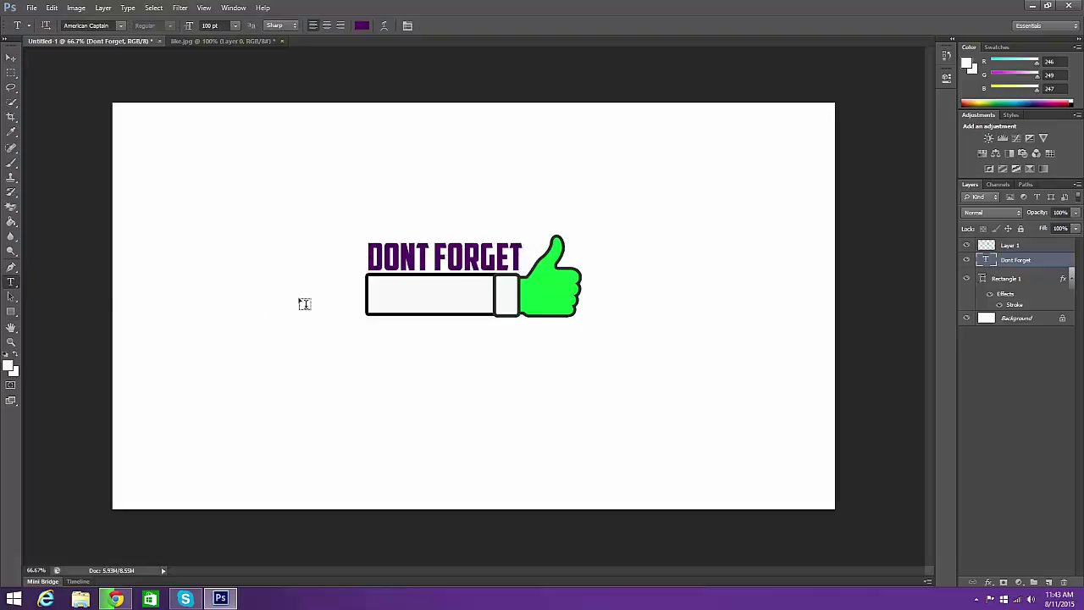
pyautogui.click(372, 296)
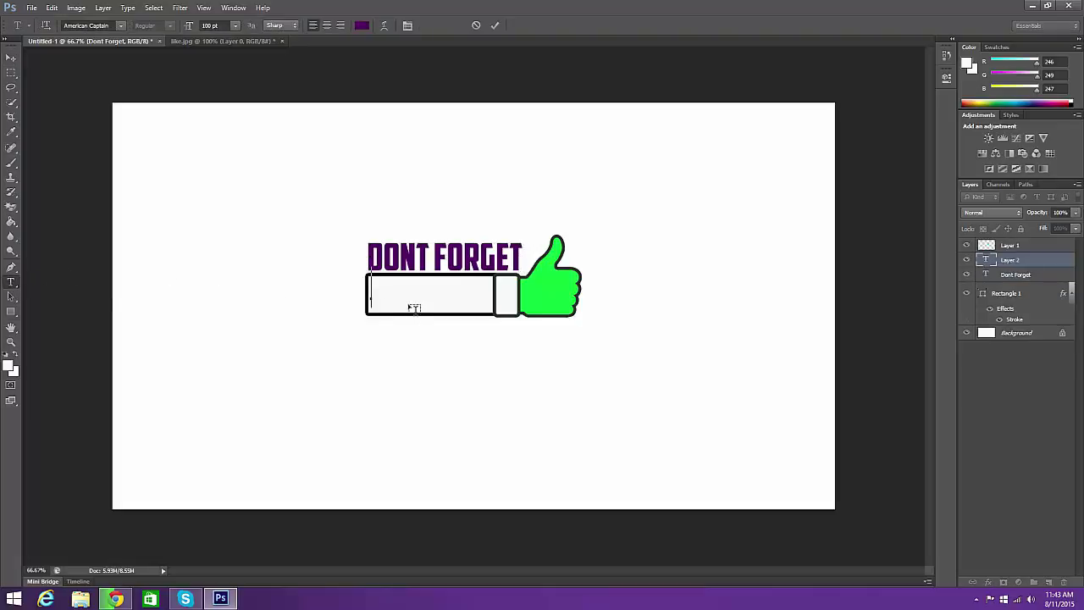
pyautogui.write('TO LIKW')
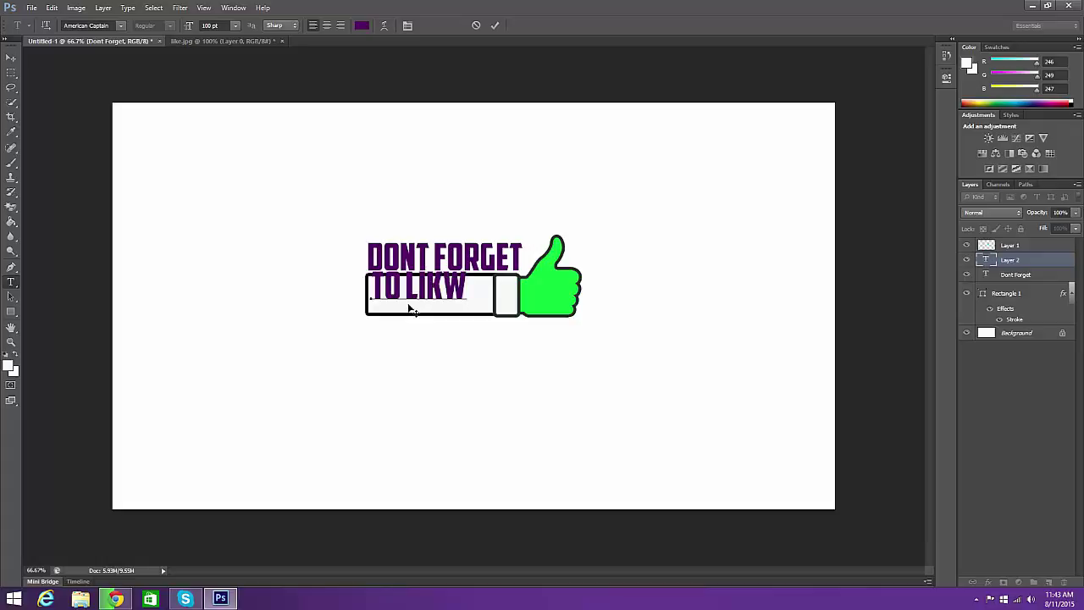
pyautogui.press('BackSpace')
pyautogui.write('E')
pyautogui.click(16, 57)
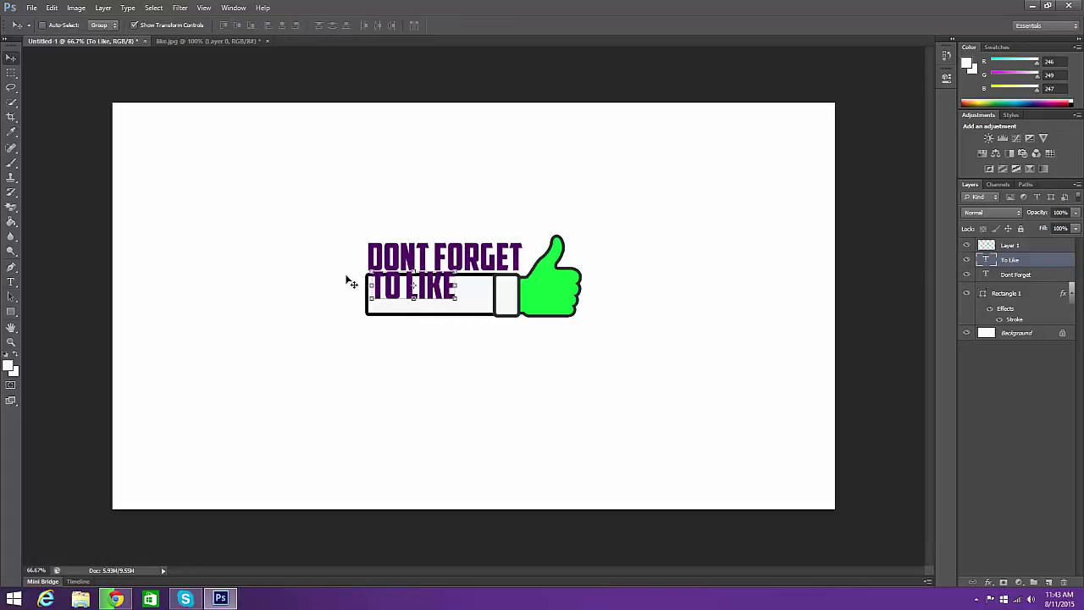
pyautogui.moveTo(392, 289); pyautogui.dragTo(412, 301)
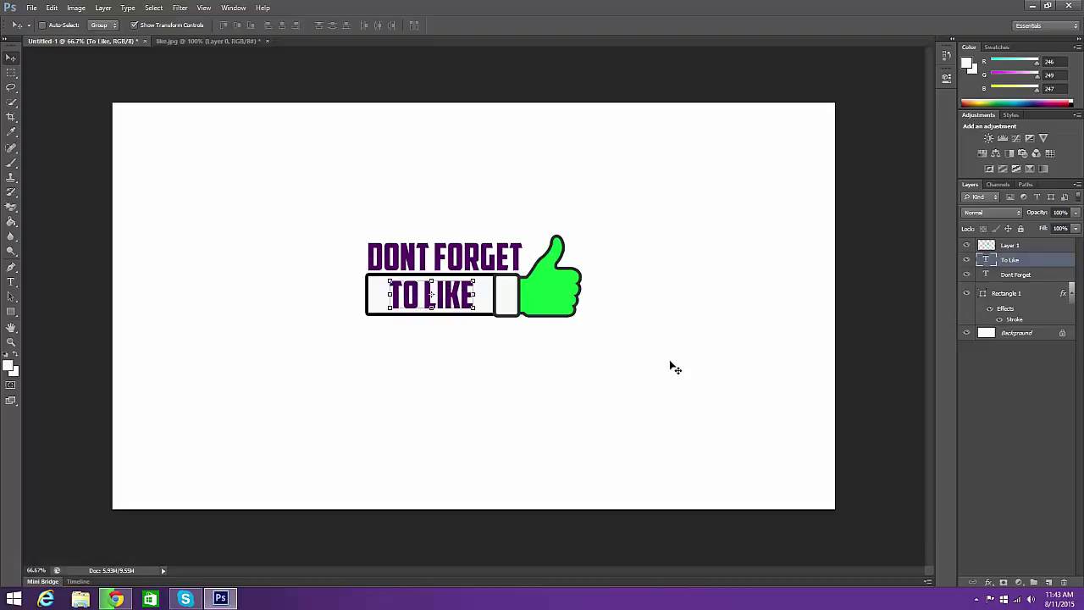
# Give the TO LIKE layer a bright red Color Overlay and a black Stroke
pyautogui.rightClick(1032, 259)
pyautogui.click(955, 180)
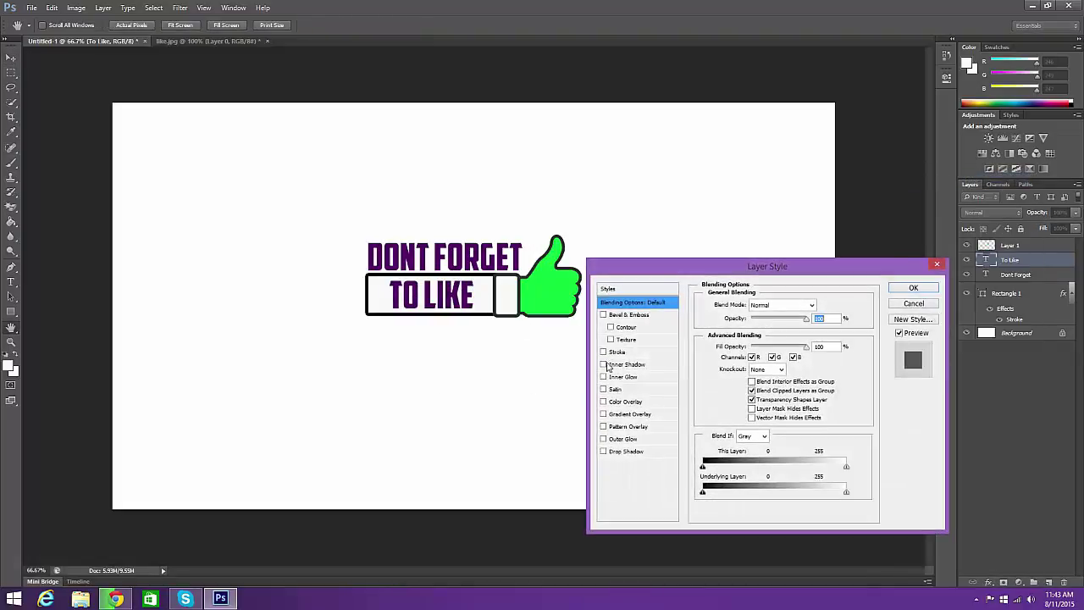
pyautogui.click(624, 401)
pyautogui.click(819, 310)
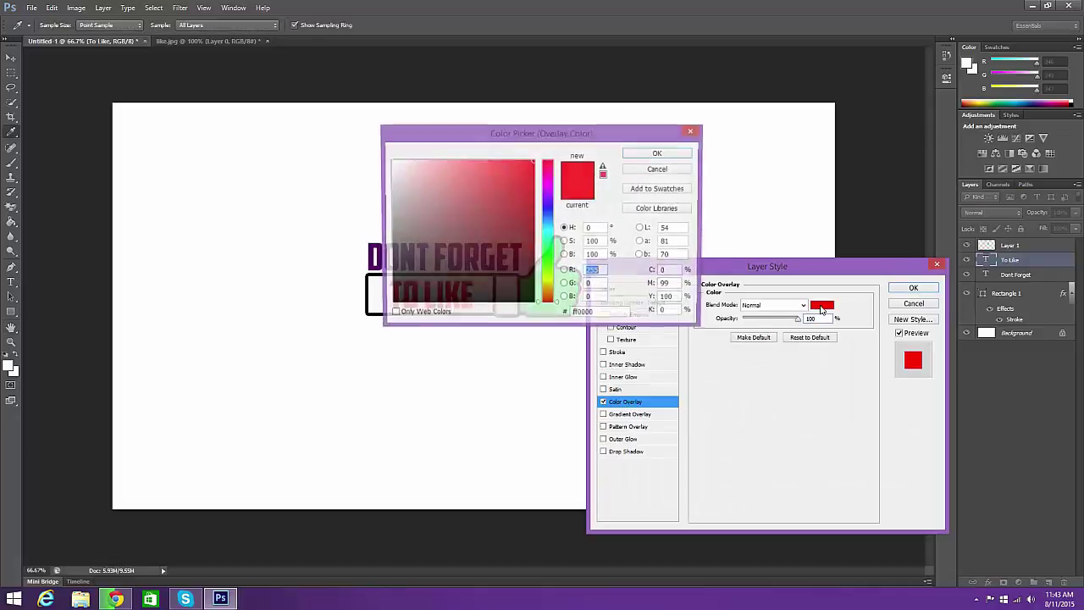
pyautogui.click(487, 263)
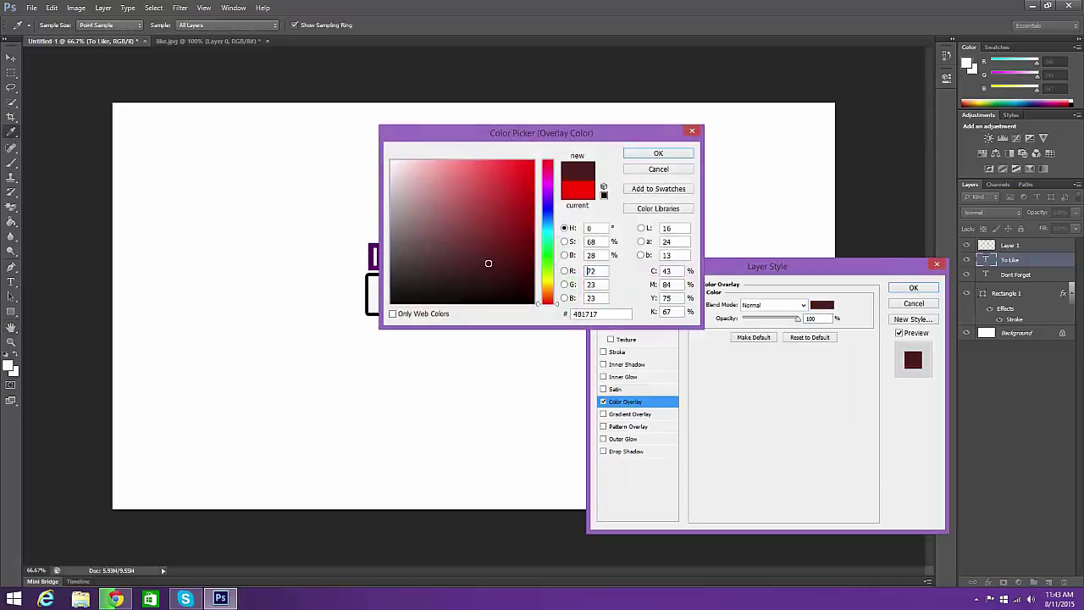
pyautogui.click(528, 170)
pyautogui.click(644, 157)
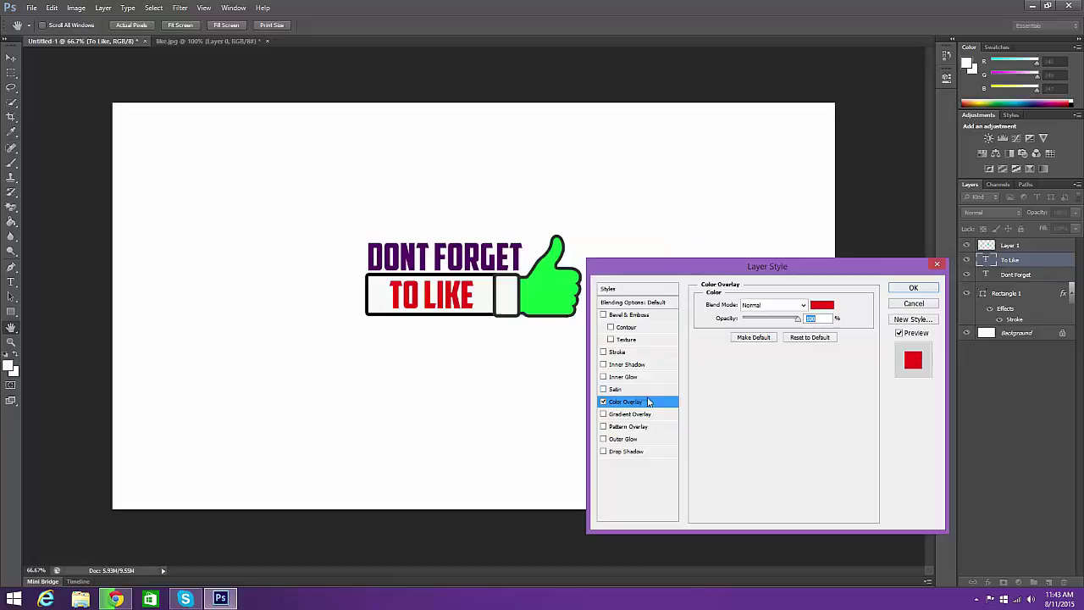
pyautogui.click(618, 351)
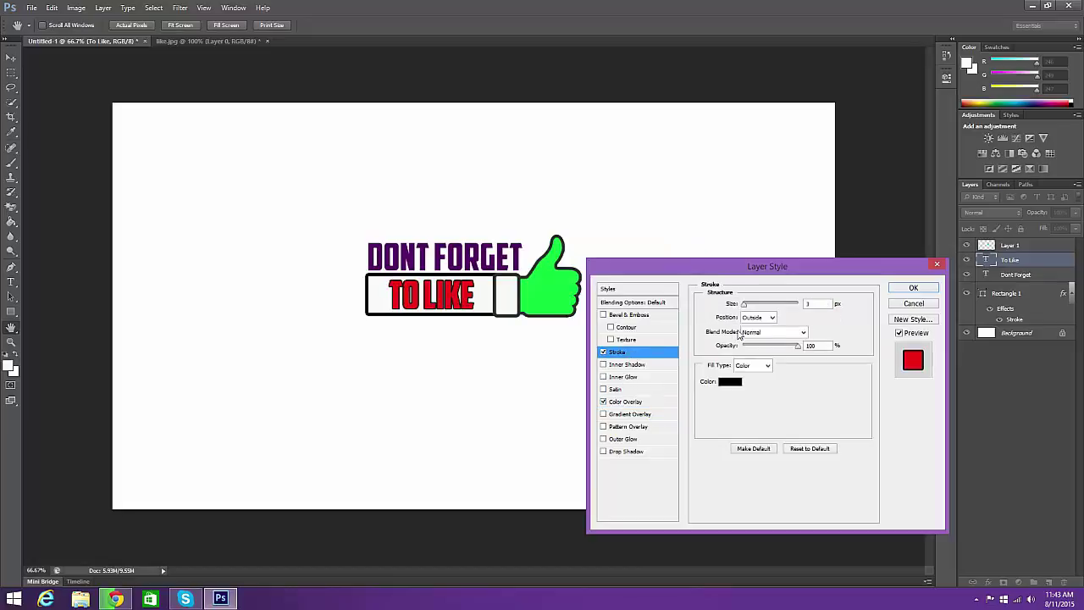
pyautogui.click(901, 289)
# Apply the same red Color Overlay and black Stroke to the DONT FORGET layer
pyautogui.click(1015, 306)
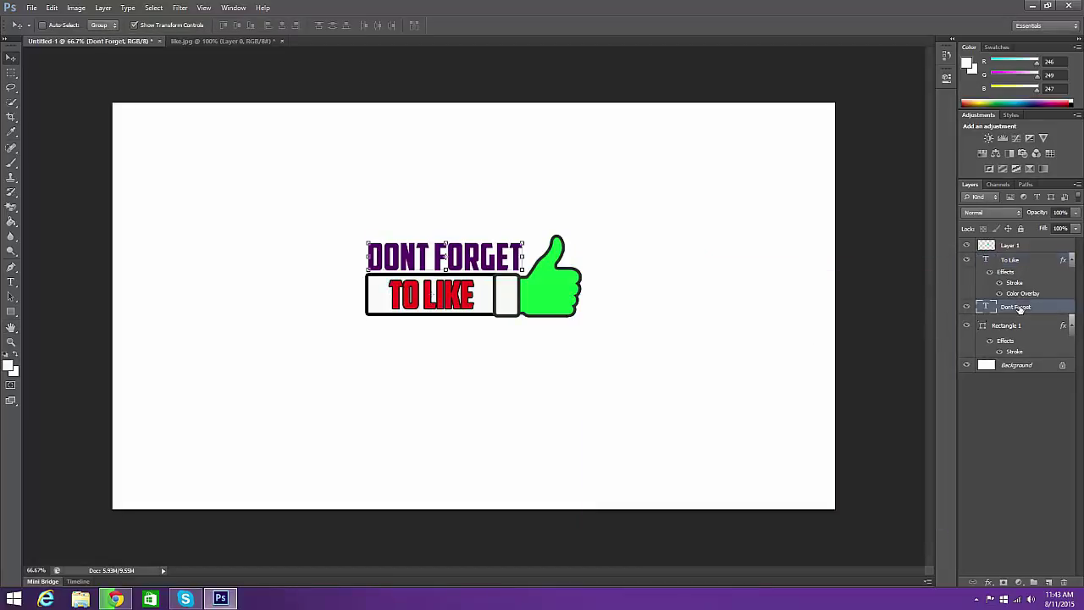
pyautogui.rightClick(1024, 307)
pyautogui.click(919, 176)
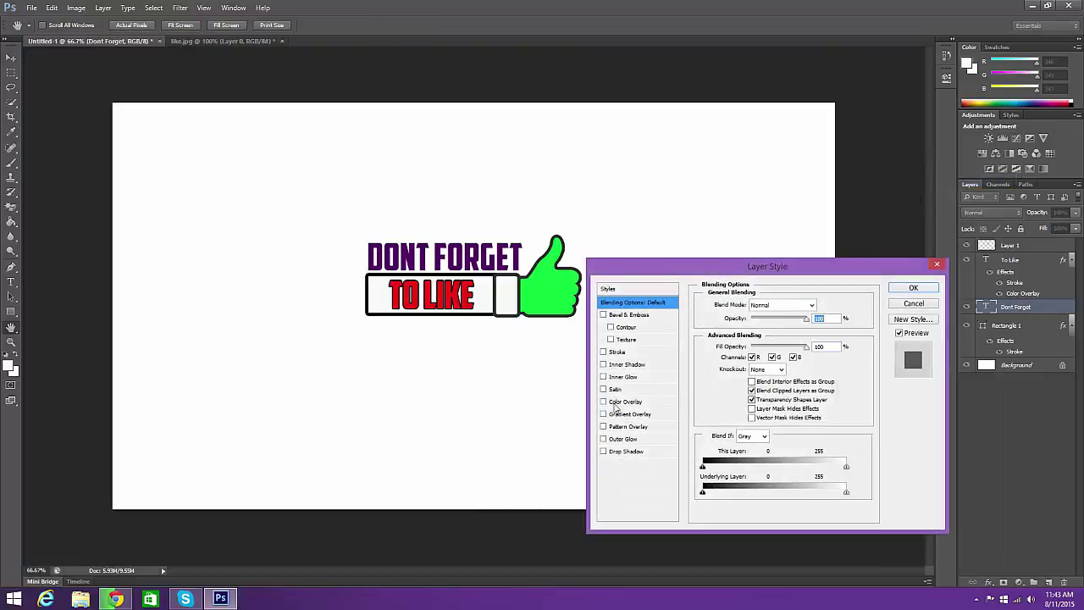
pyautogui.click(603, 402)
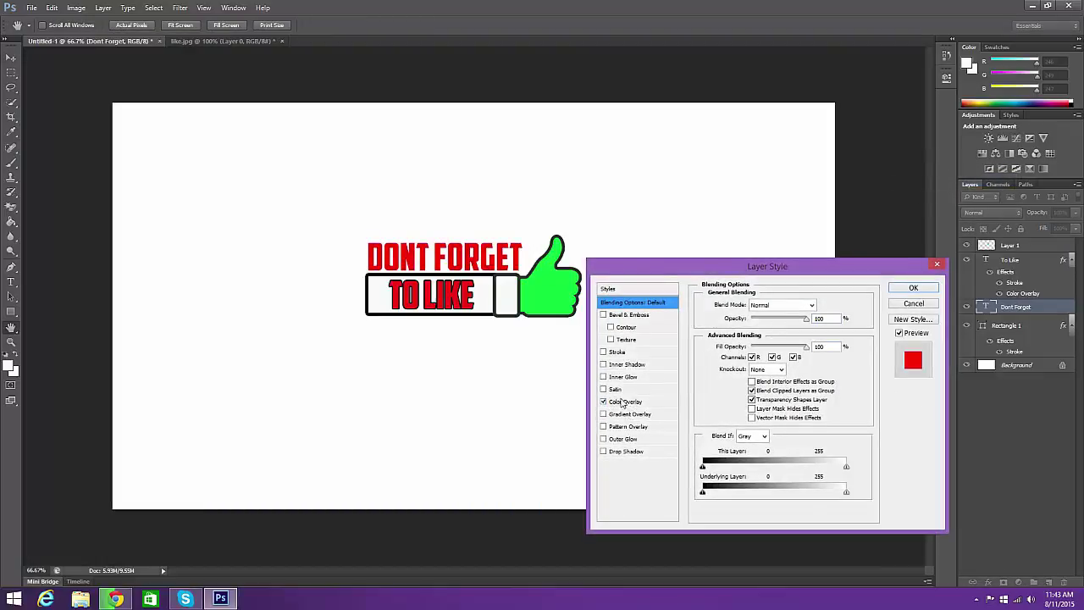
pyautogui.click(631, 357)
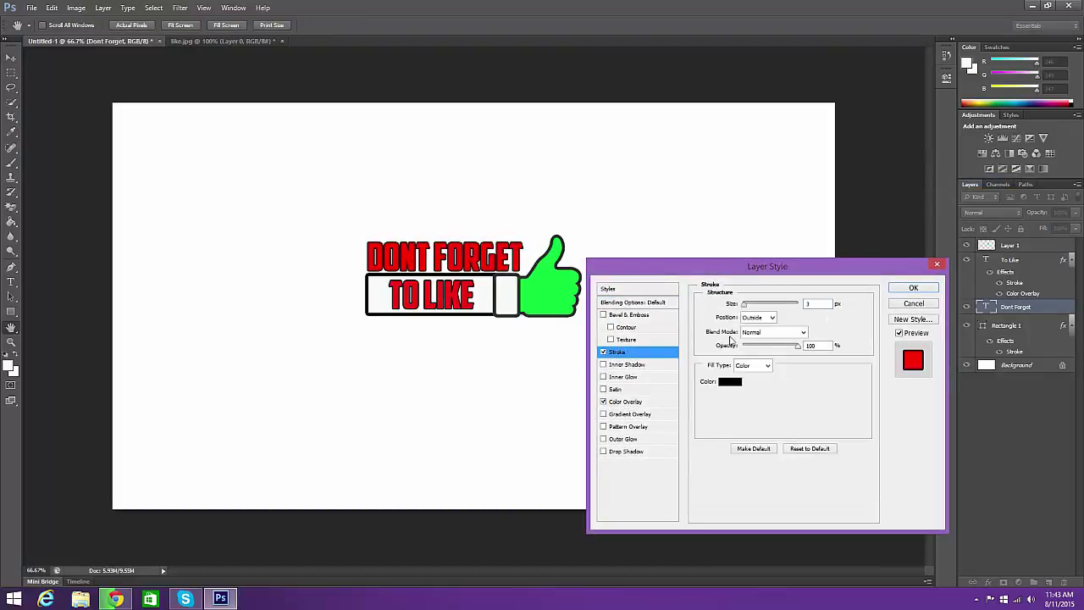
pyautogui.click(937, 264)
pyautogui.rightClick(1016, 308)
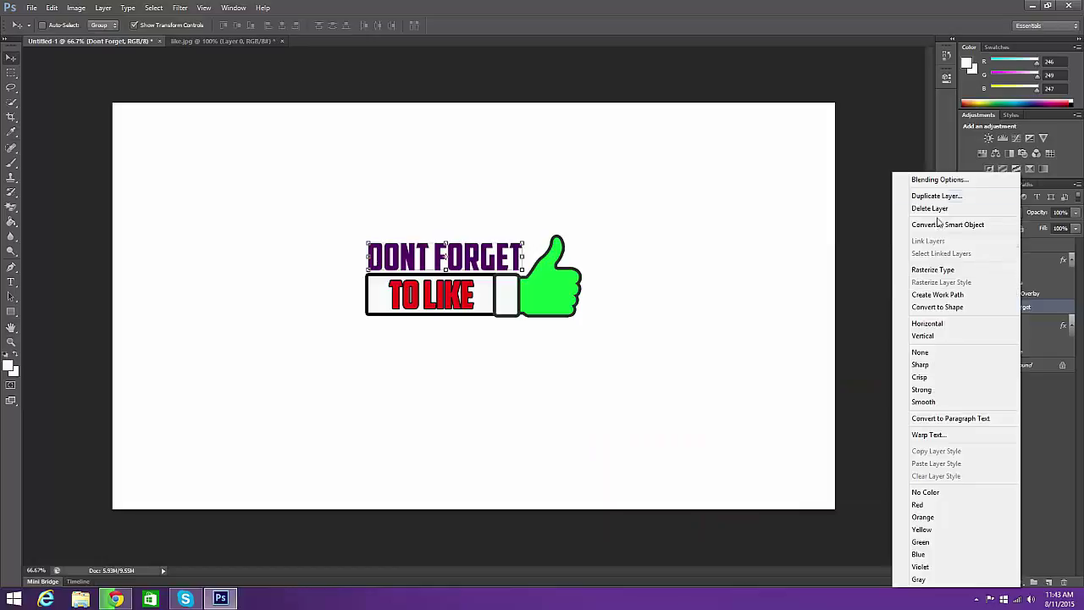
pyautogui.click(934, 180)
pyautogui.click(604, 399)
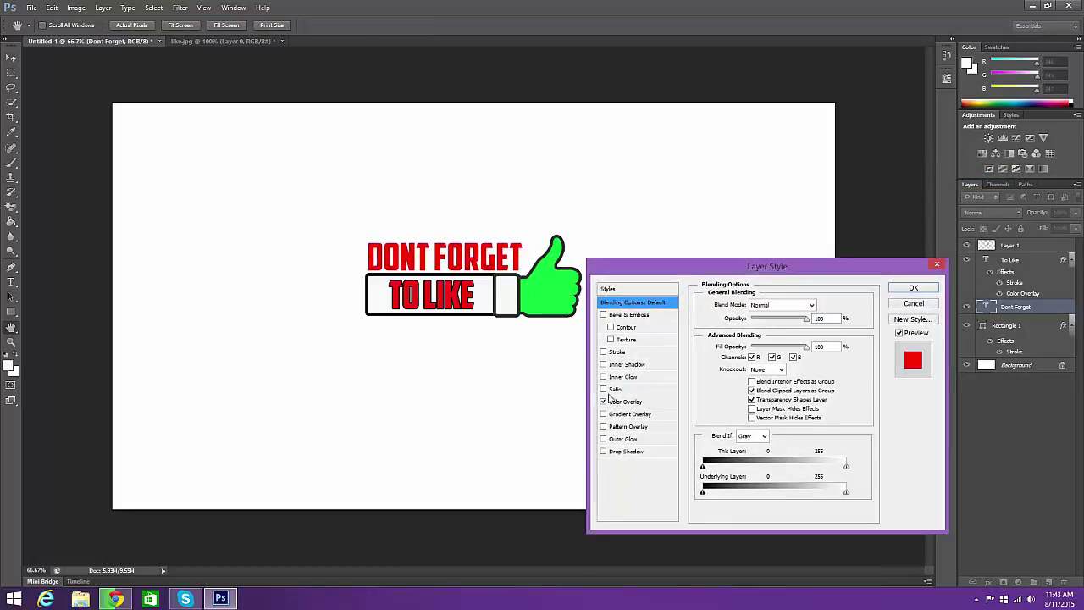
pyautogui.click(618, 352)
pyautogui.click(914, 291)
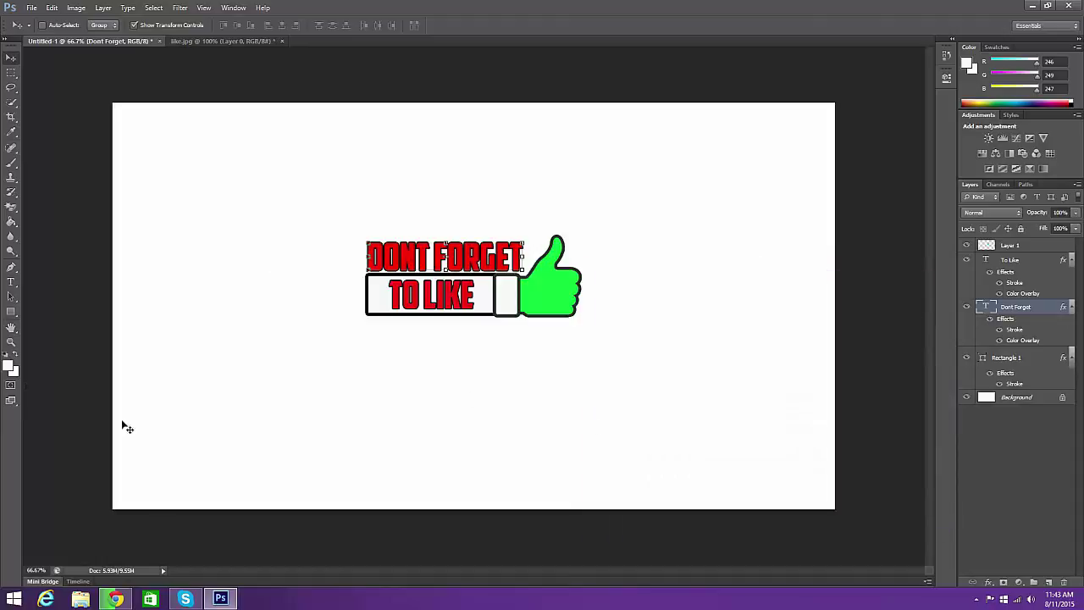
# Rasterize the DONT FORGET text and Magic-Erase the white Background layer to transparency
pyautogui.click(12, 207)
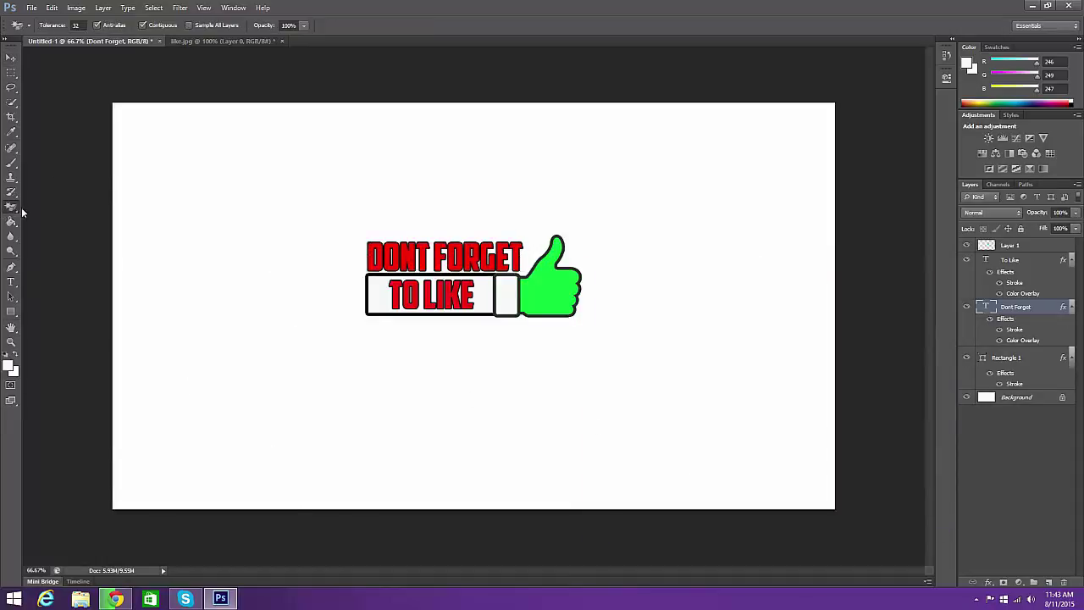
pyautogui.click(315, 441)
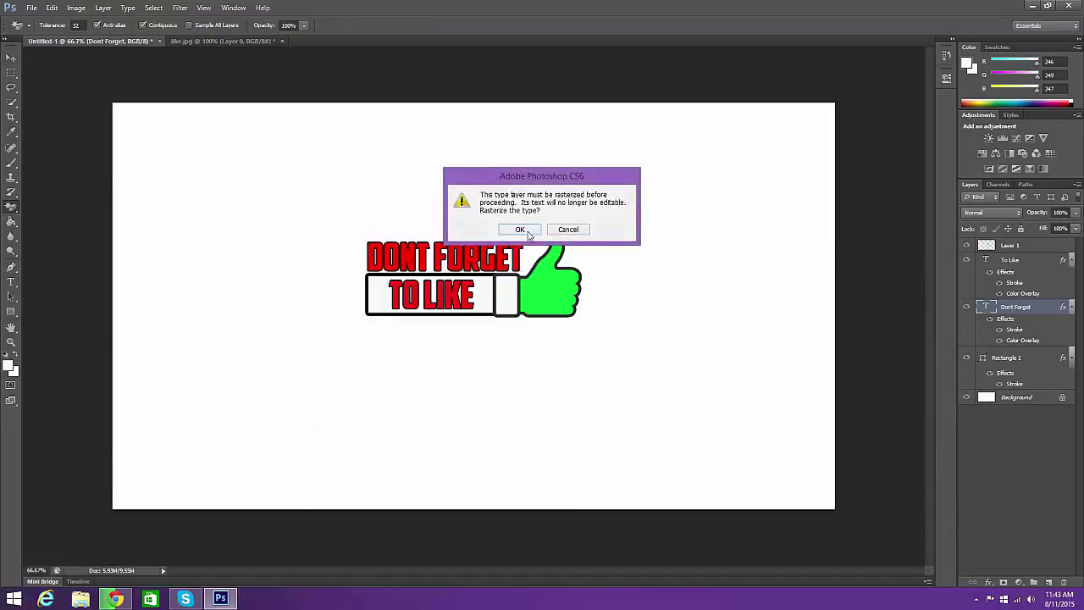
pyautogui.click(520, 229)
pyautogui.click(1016, 395)
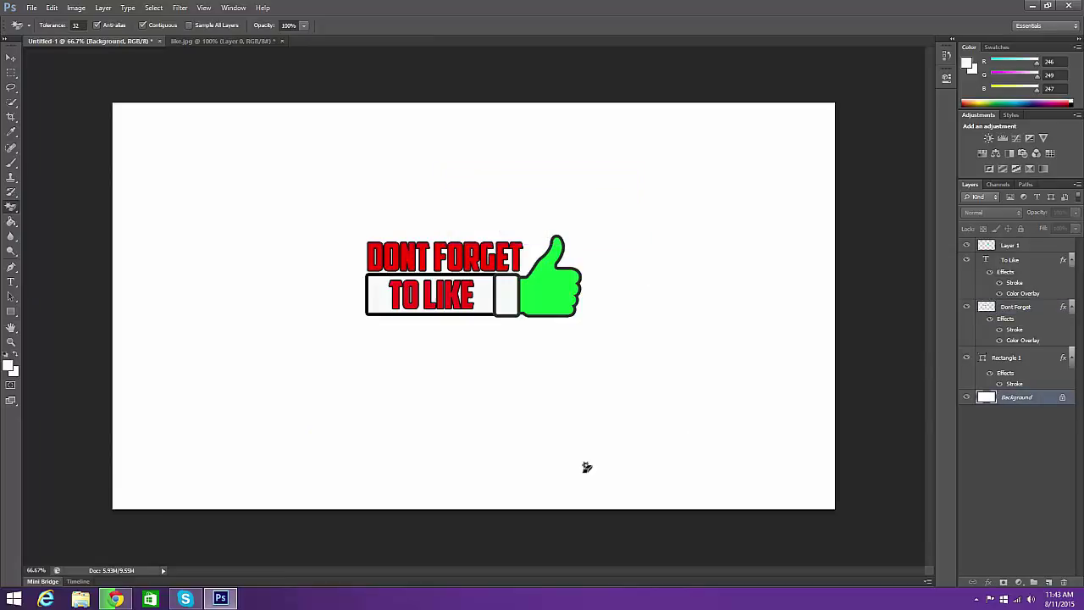
pyautogui.click(581, 477)
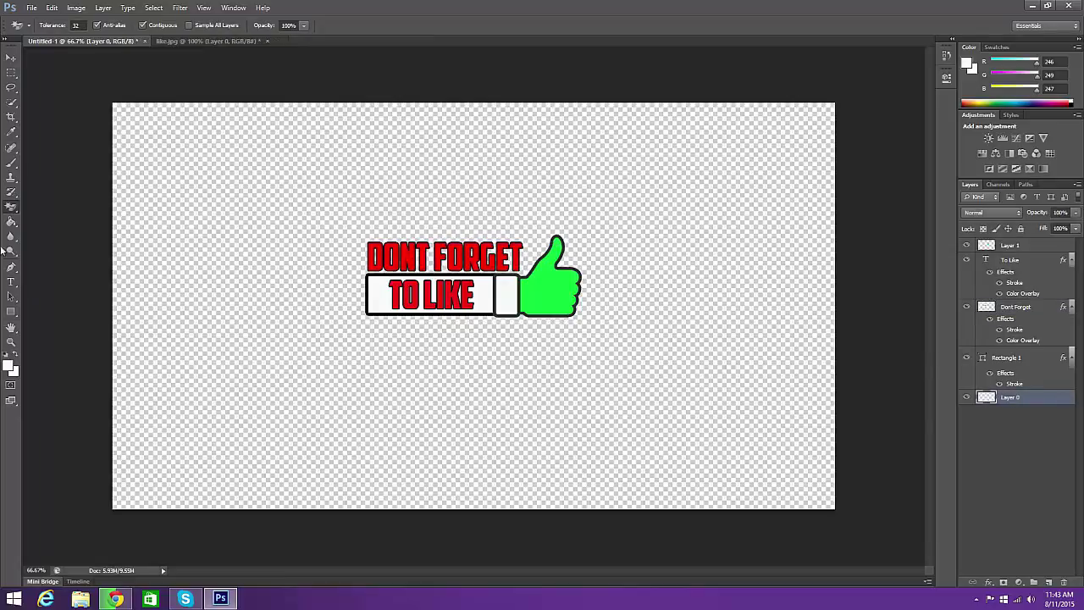
pyautogui.click(31, 7)
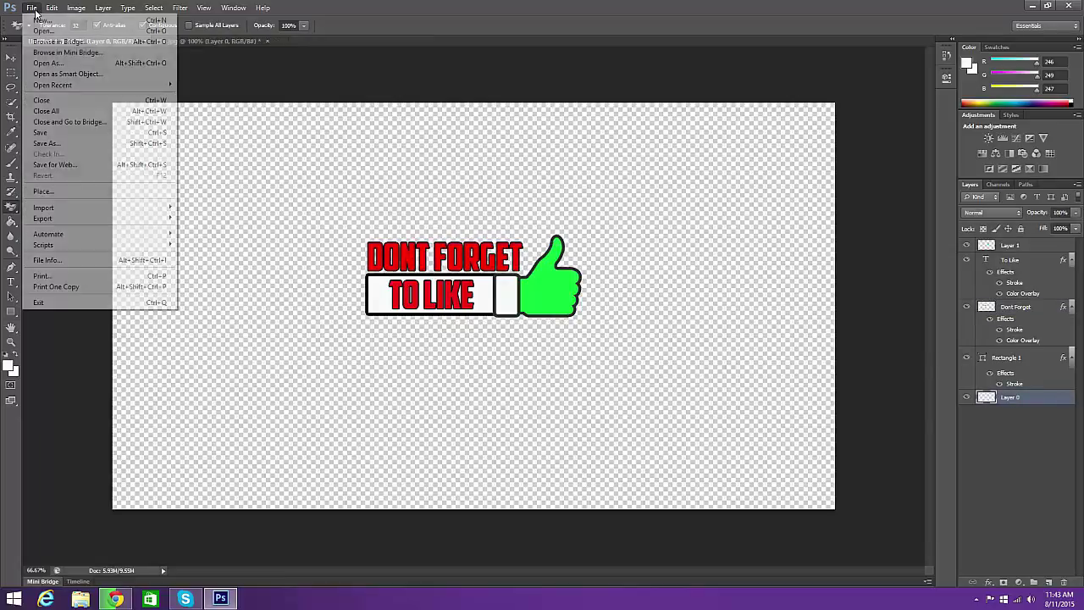
pyautogui.click(46, 143)
pyautogui.click(628, 328)
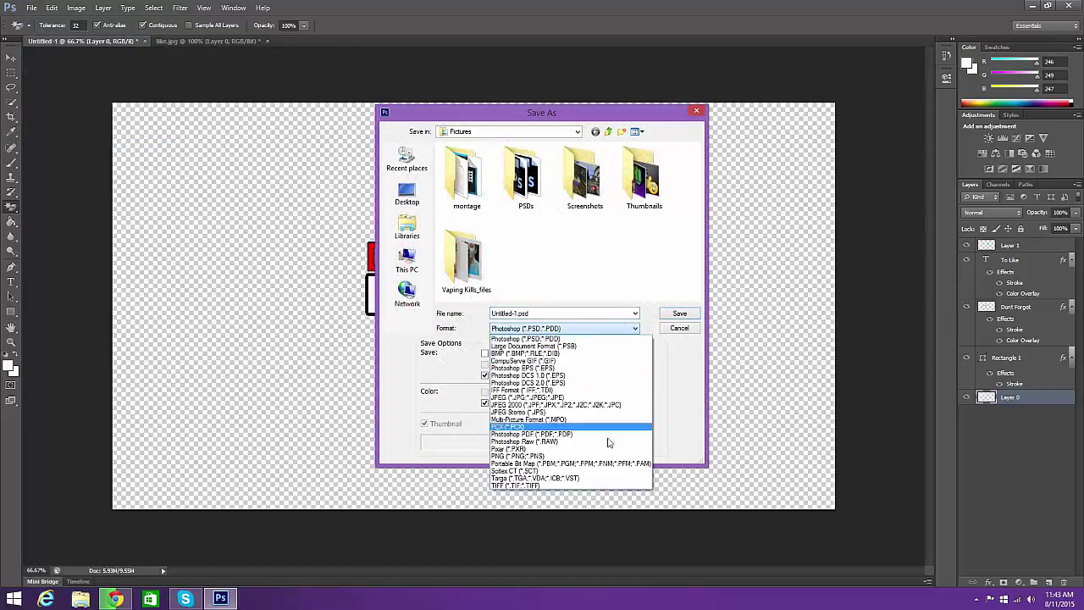
pyautogui.click(552, 455)
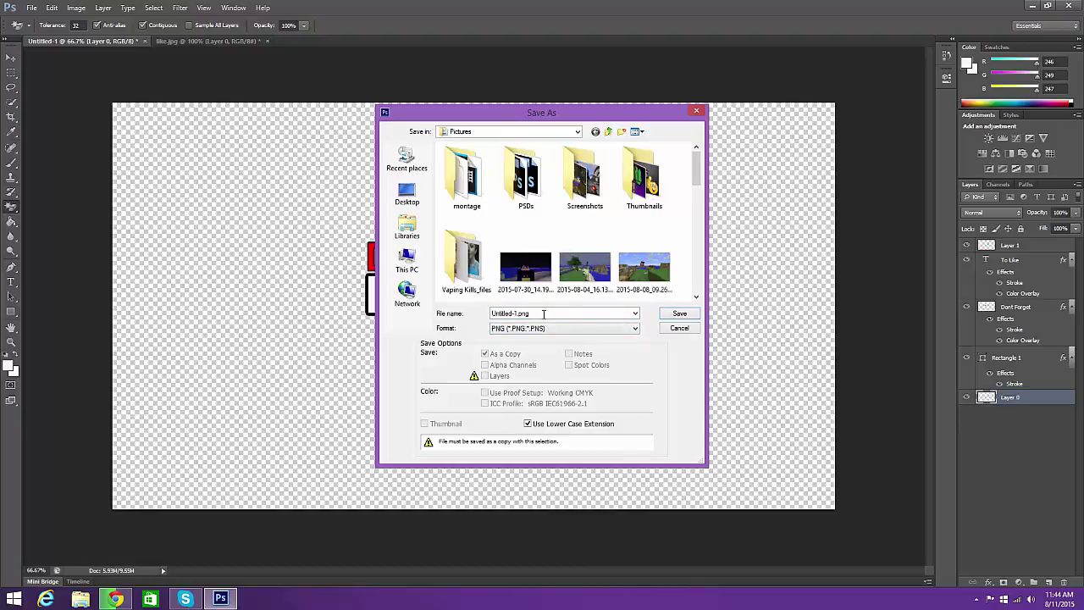
pyautogui.click(696, 111)
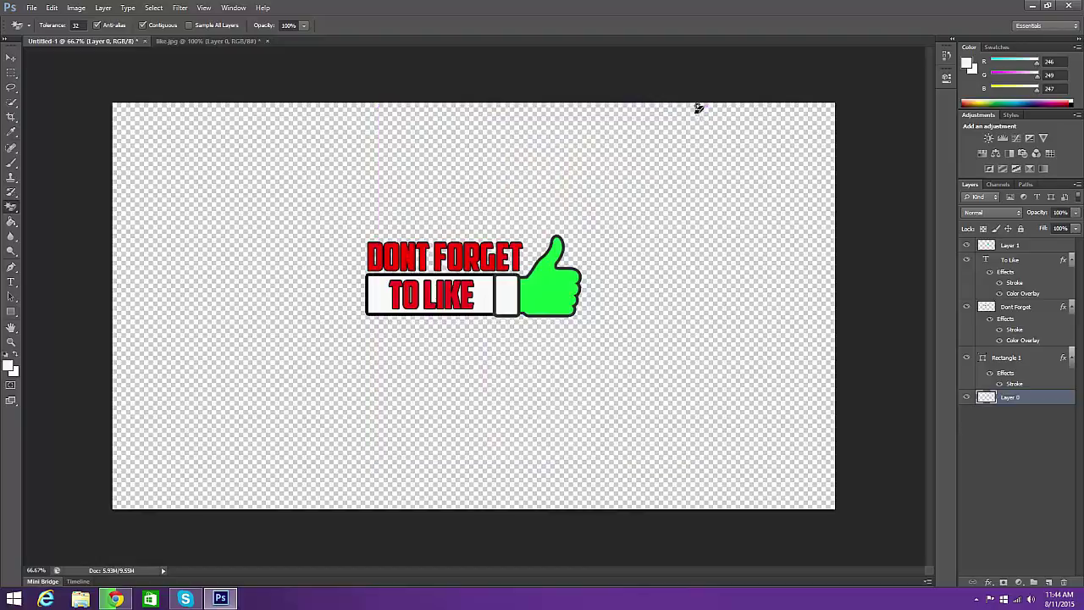